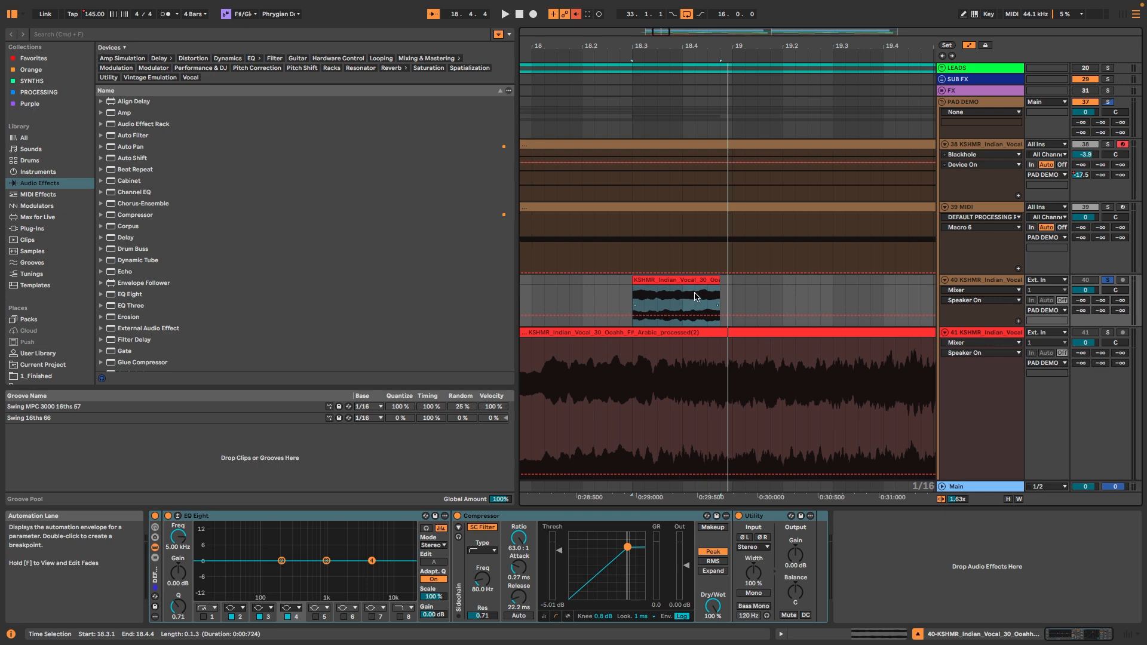
Load the short KSHMR vocal clip from track 40 as a sample instrument on MIDI track 39
{"action": "left_click", "coordinate": [887, 637]}
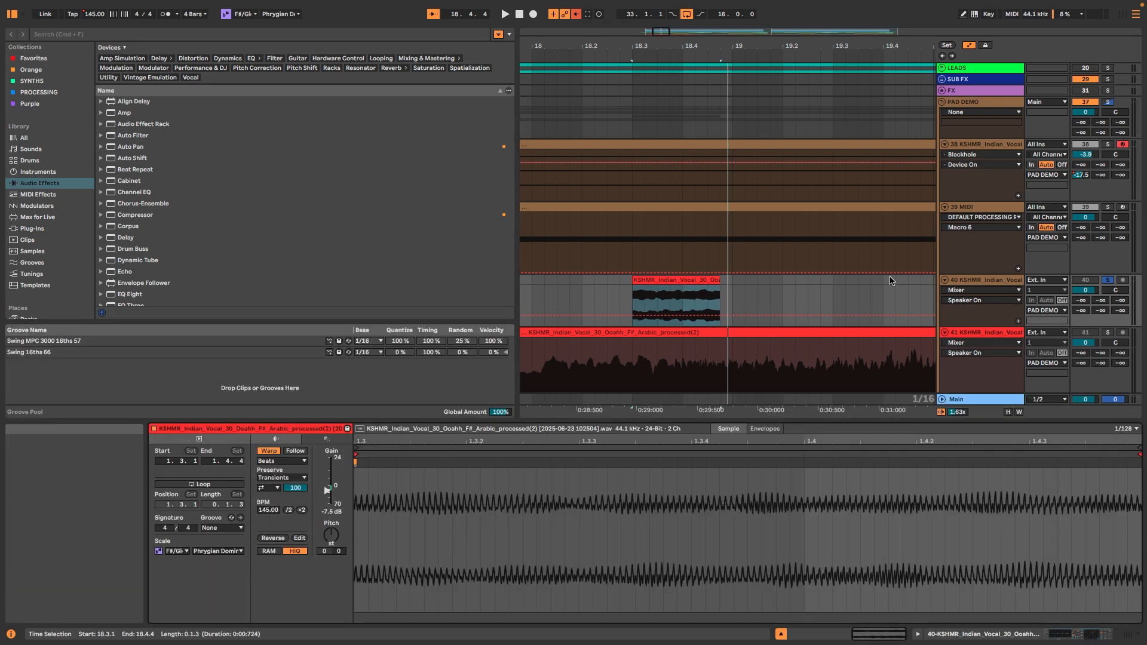
{"action": "scroll", "coordinate": [776, 271], "scroll_direction": "left", "scroll_amount": 3}
{"action": "scroll", "coordinate": [771, 269], "scroll_direction": "down", "scroll_amount": 5}
{"action": "left_click", "coordinate": [716, 207]}
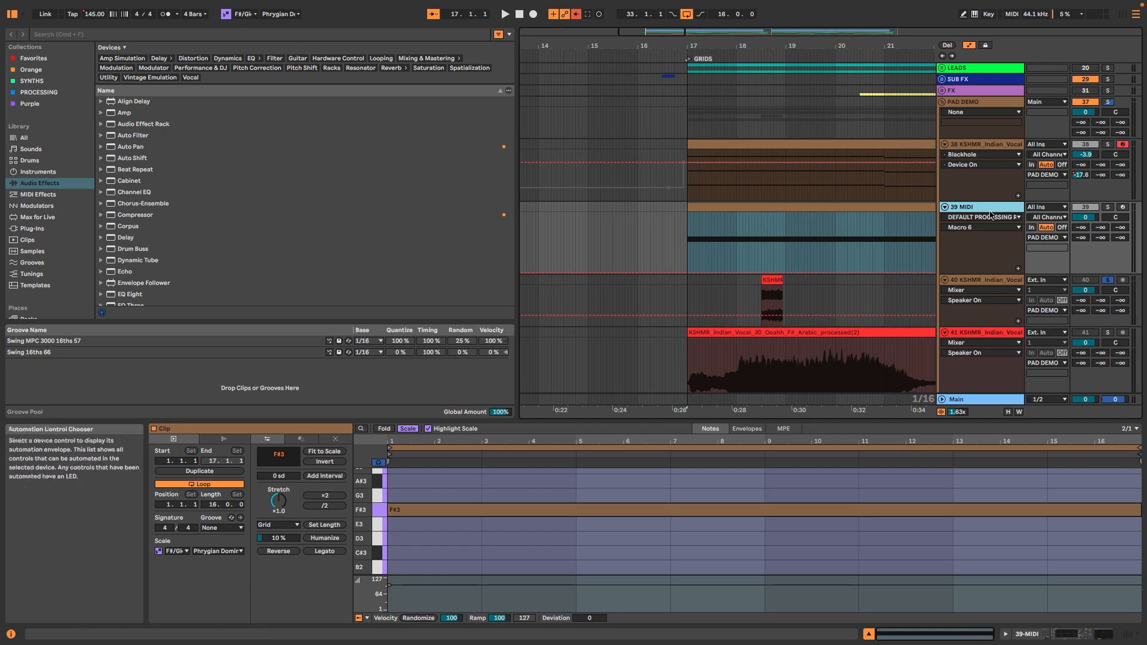
{"action": "left_click", "coordinate": [1069, 638]}
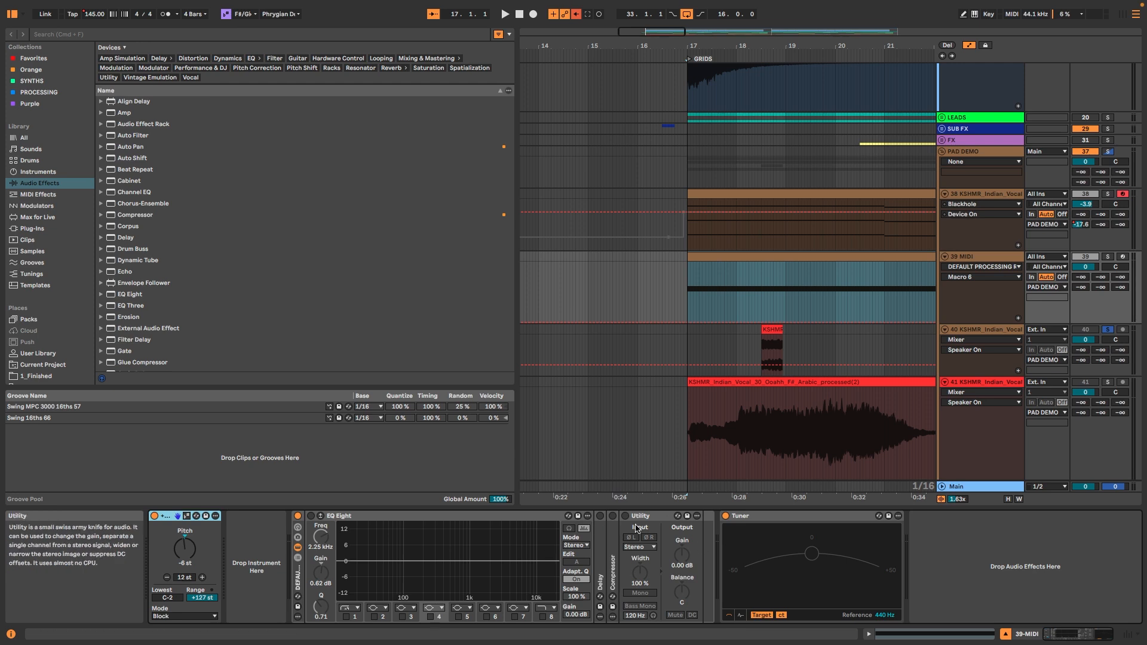
{"action": "left_click", "coordinate": [774, 330]}
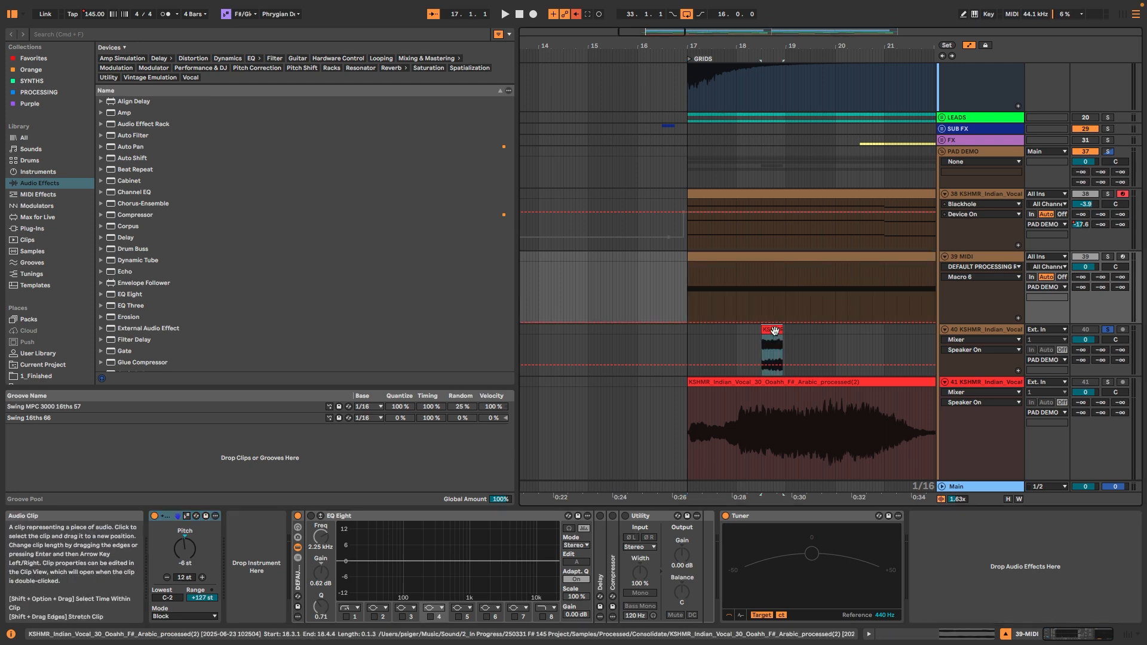
{"action": "left_click_drag", "start_coordinate": [311, 536], "coordinate": [271, 554]}
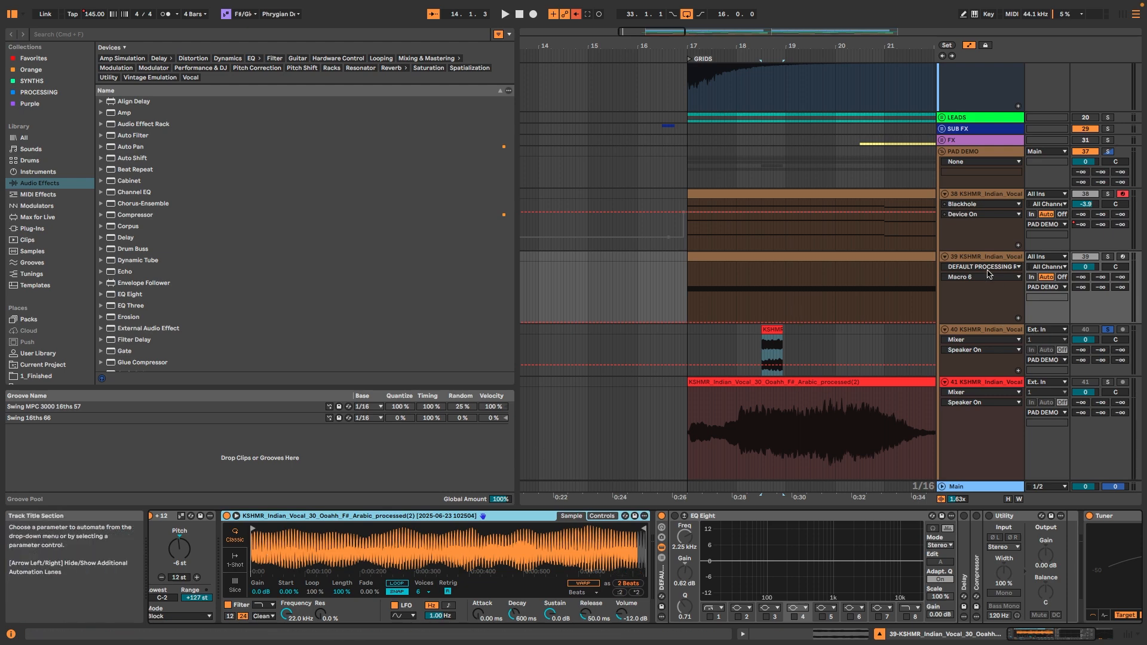
Loop the sample on track 39 with a loop length of 80.5% and a fade of 21.9%, auditioning it during playback
{"action": "left_click", "coordinate": [735, 263]}
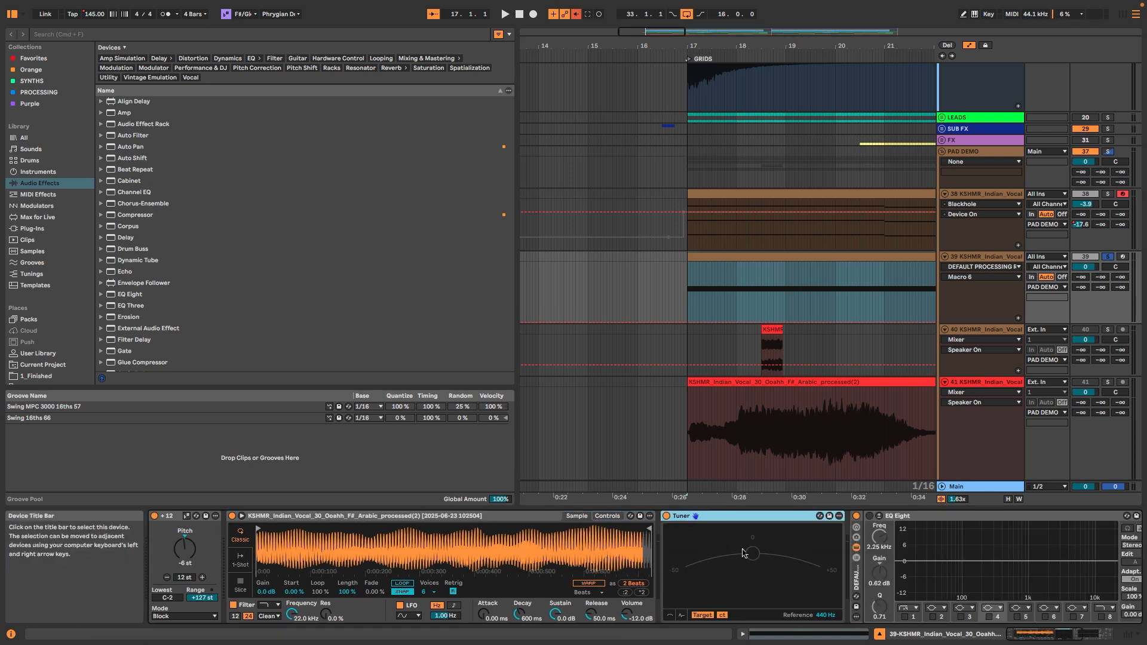
{"action": "key", "text": "space"}
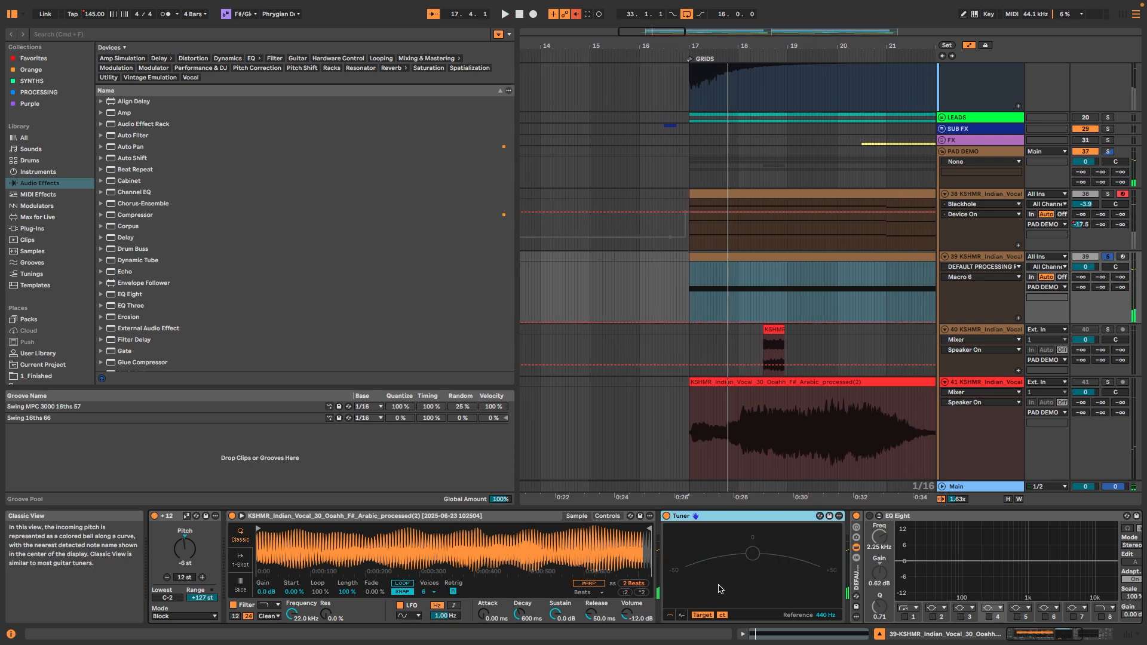
{"action": "left_click", "coordinate": [401, 584]}
{"action": "key", "text": "space"}
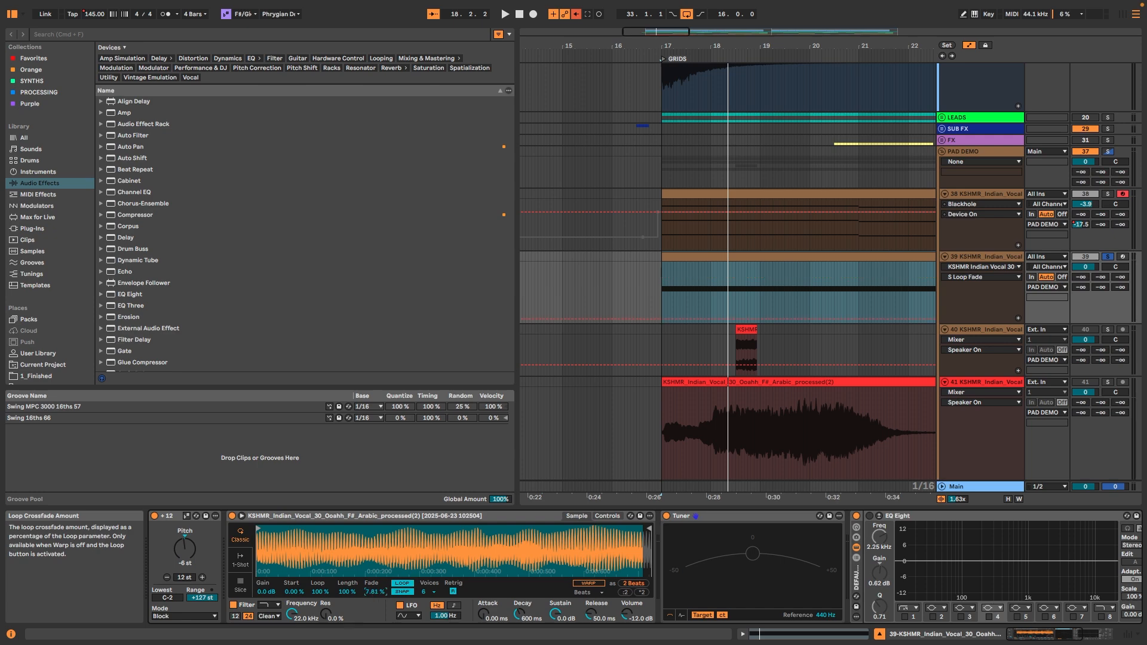
{"action": "left_click_drag", "start_coordinate": [375, 592], "coordinate": [378, 596]}
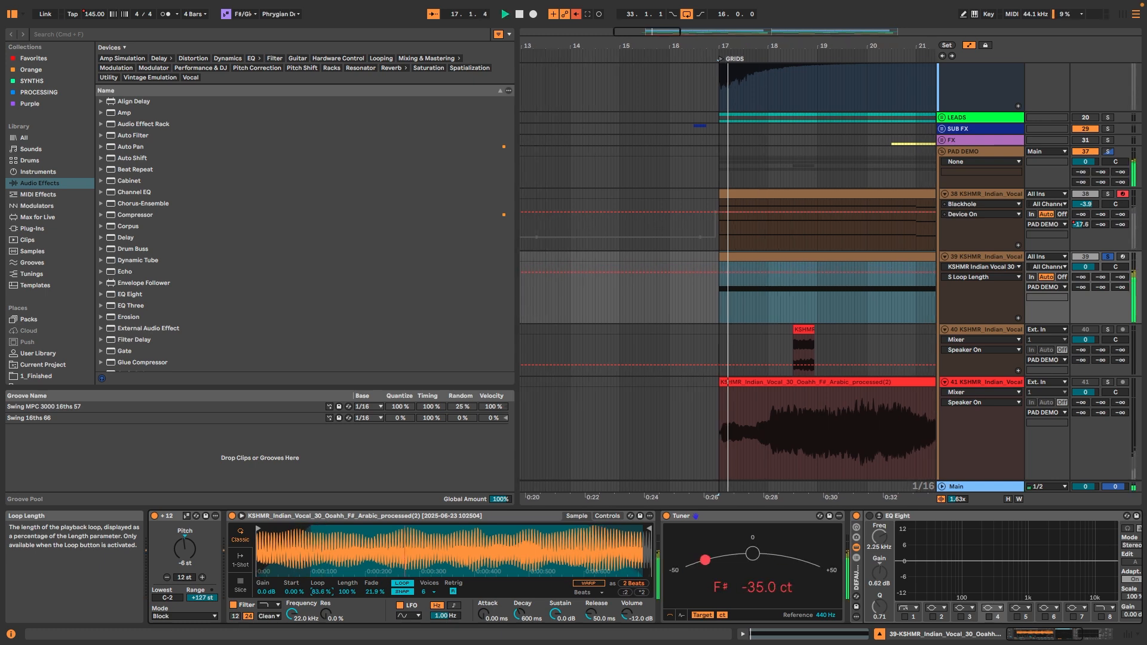
{"action": "left_click_drag", "start_coordinate": [313, 591], "coordinate": [319, 588]}
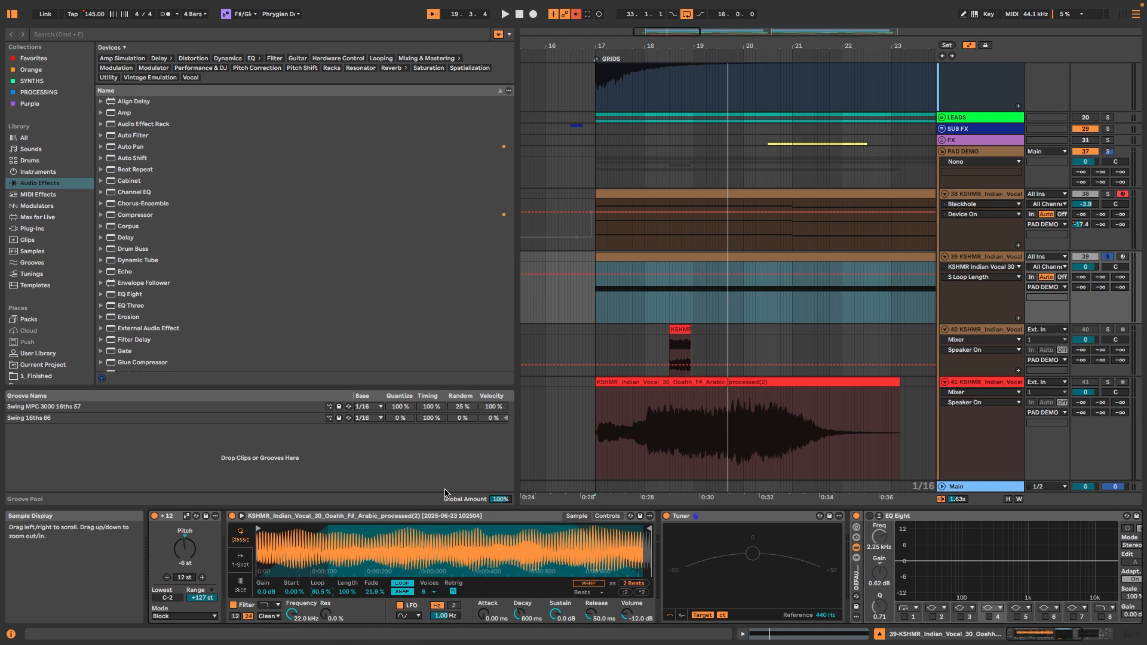
Soften the sampler's amp envelope by setting the attack to 170 ms and lengthening the release, and play the result
{"action": "left_click", "coordinate": [515, 537]}
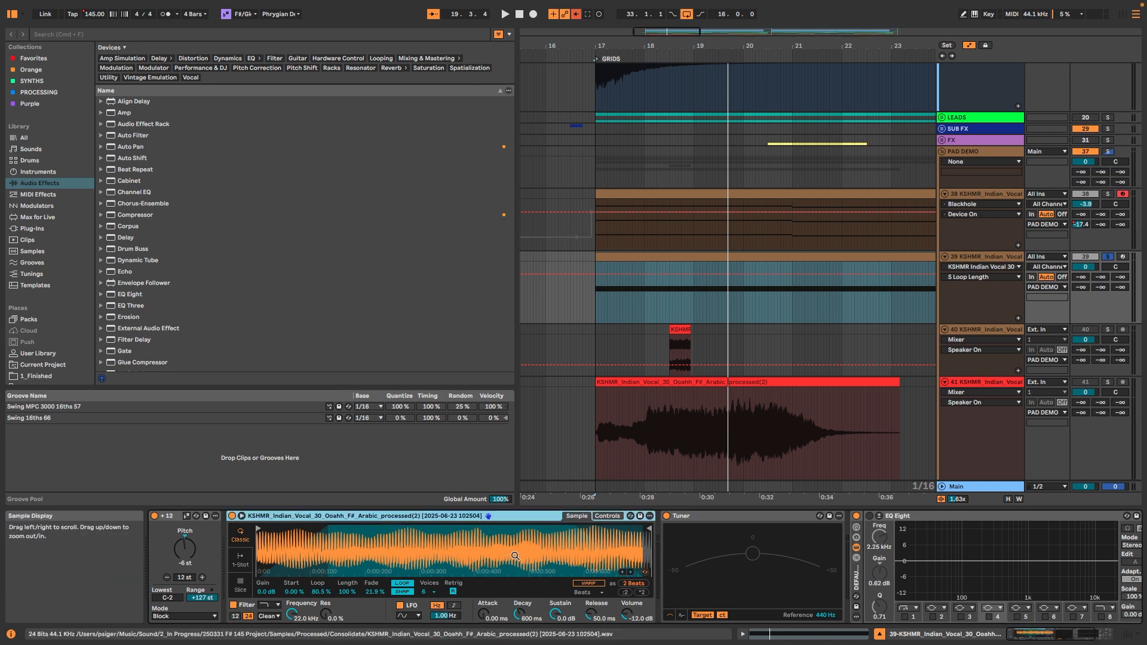
{"action": "left_click_drag", "start_coordinate": [484, 613], "coordinate": [484, 611]}
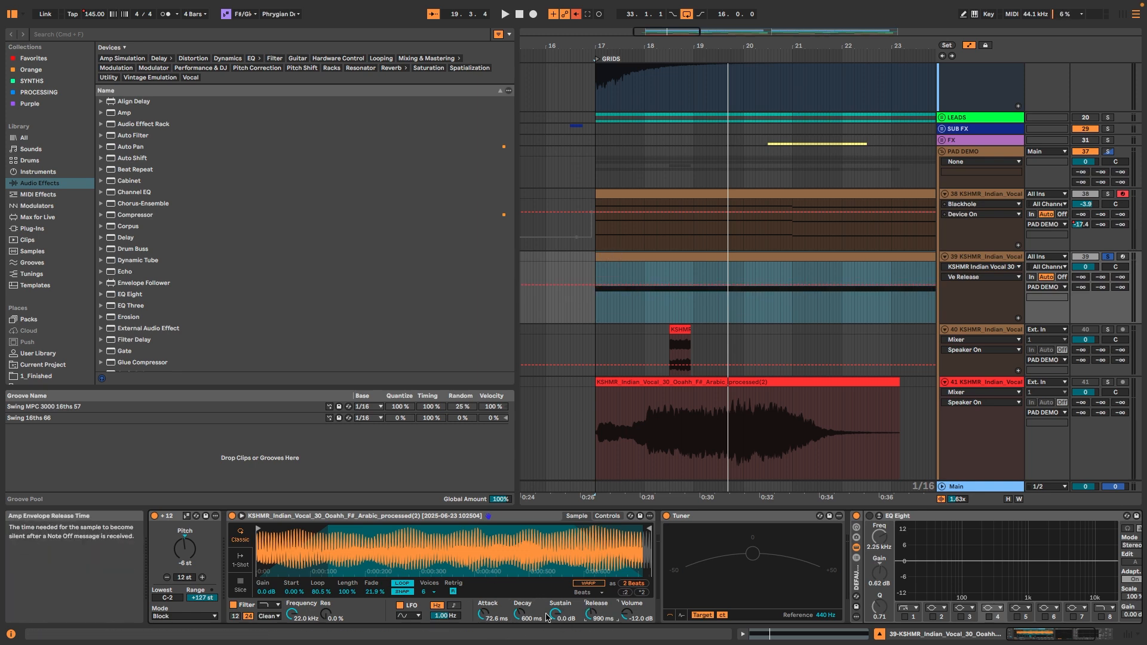
{"action": "key", "text": "space"}
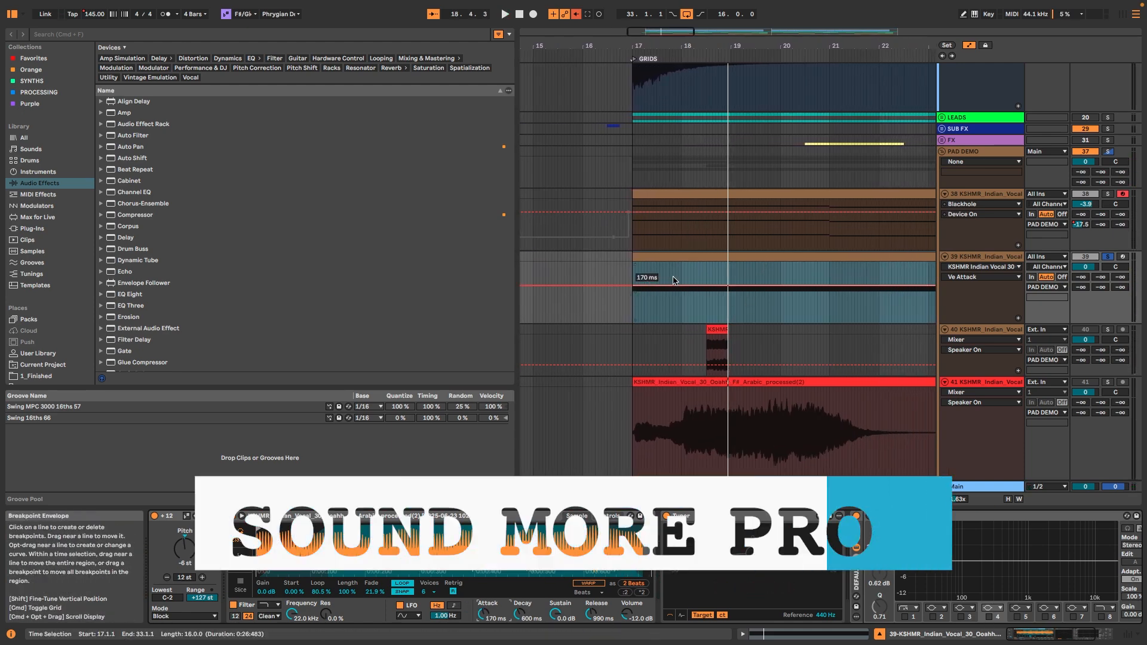
Open the Blackhole reverb in track 38's device chain and toggle the effect while auditioning the pad
{"action": "scroll", "coordinate": [664, 289], "scroll_direction": "right", "scroll_amount": 2}
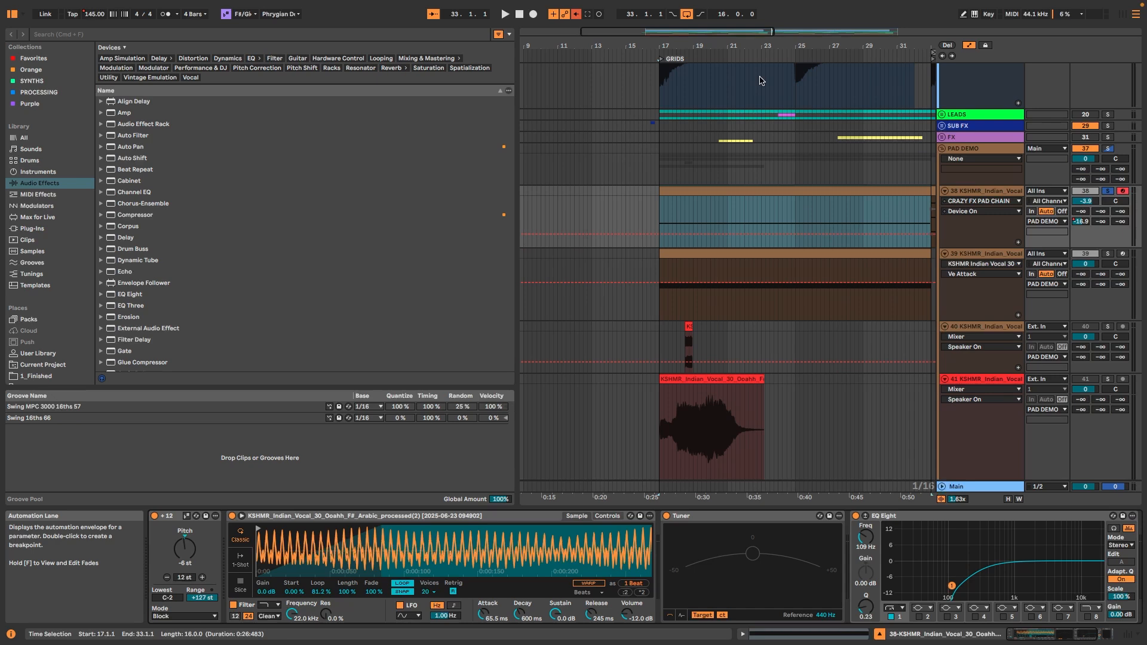
{"action": "scroll", "coordinate": [878, 553], "scroll_direction": "right", "scroll_amount": 3}
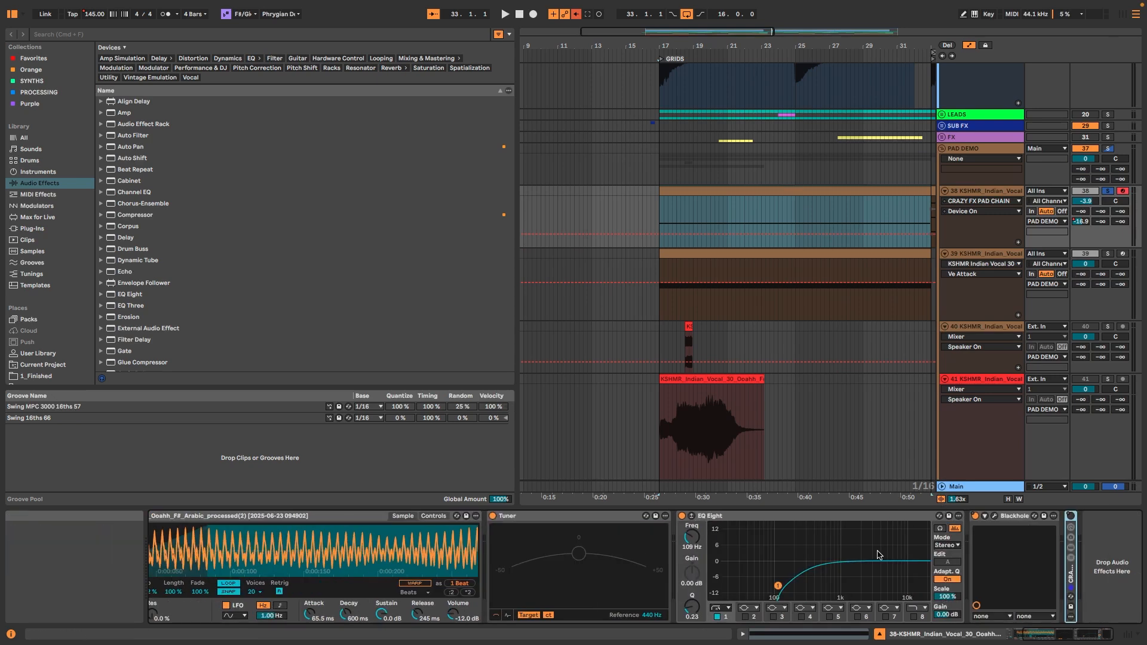
{"action": "left_click", "coordinate": [993, 516]}
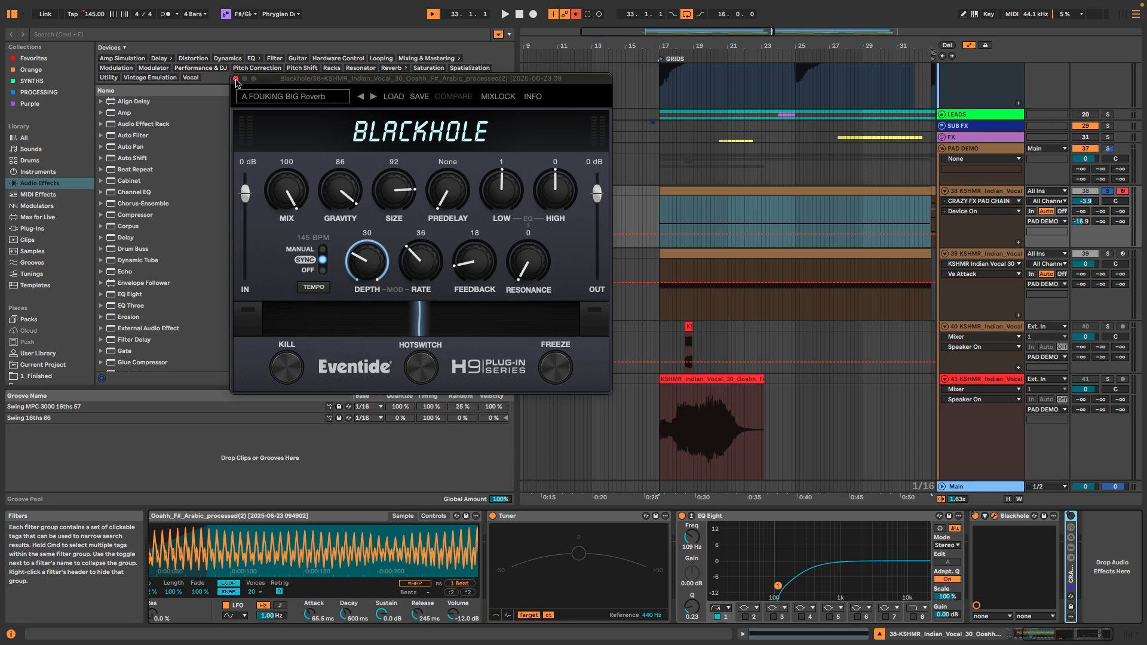
{"action": "key", "text": "space"}
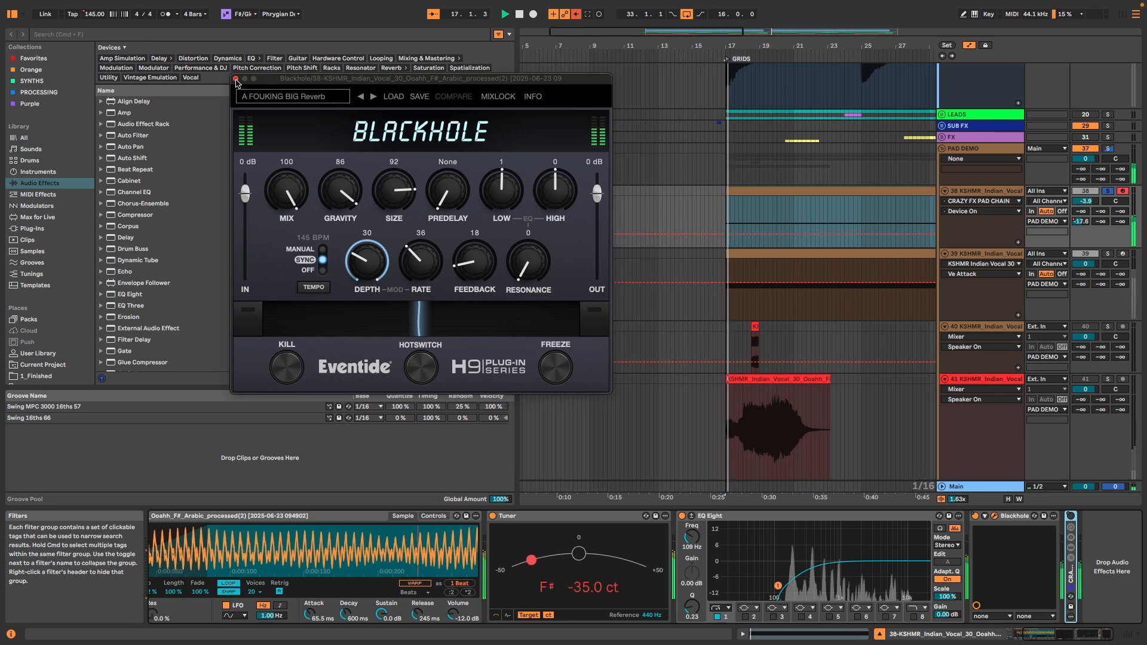
{"action": "left_click", "coordinate": [974, 516]}
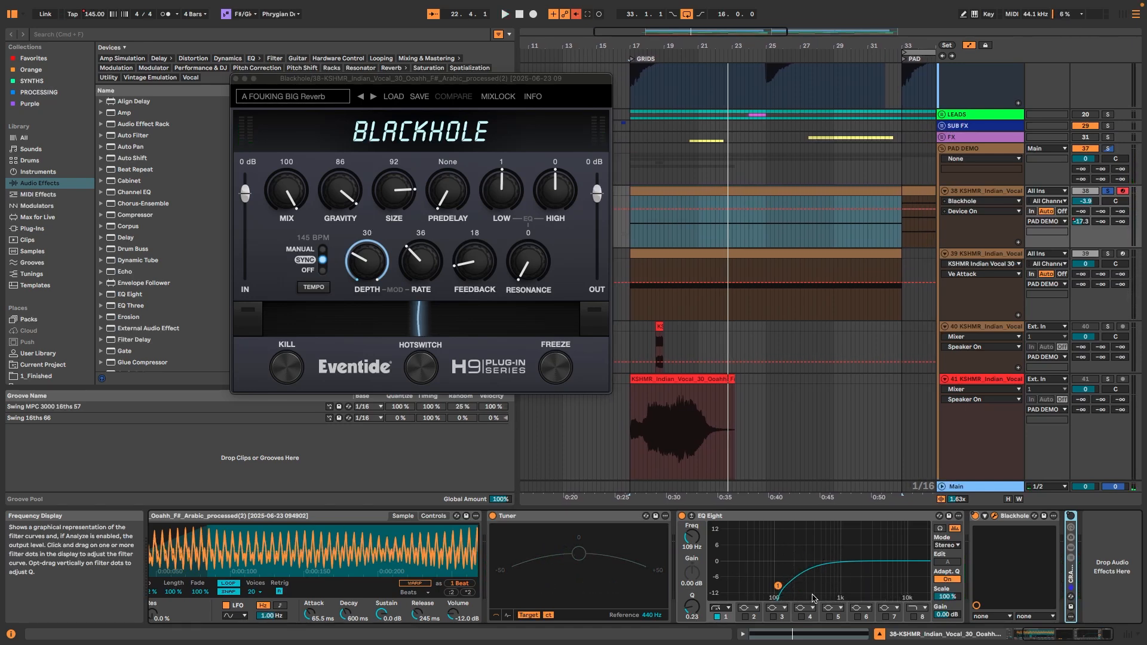
Copy track 38's EQ Eight so that a second one sits after the Blackhole reverb
{"action": "left_click", "coordinate": [918, 608]}
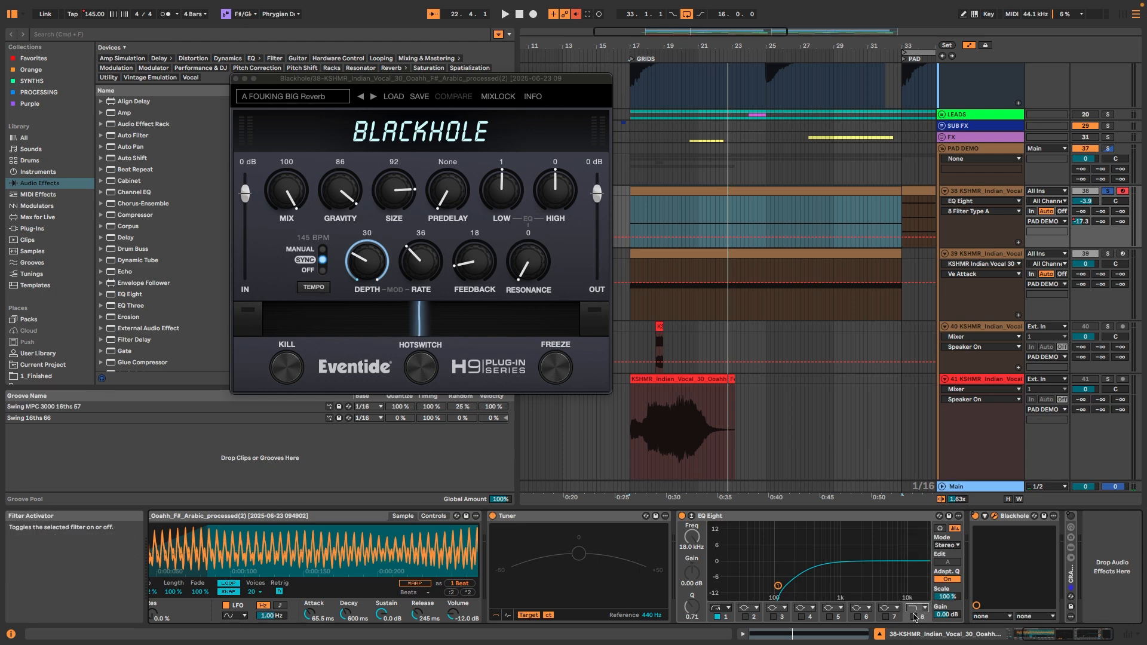
{"action": "left_click_drag", "start_coordinate": [870, 519], "coordinate": [1079, 540]}
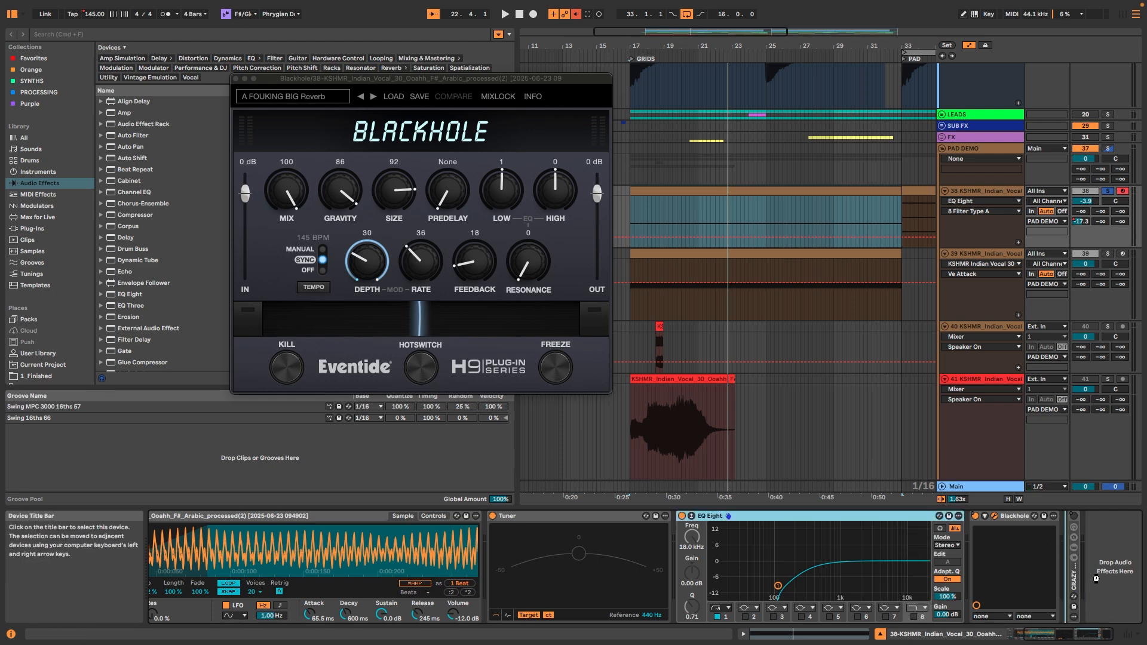
{"action": "left_click_drag", "start_coordinate": [1038, 596], "coordinate": [1042, 577]}
Activate band 8 of the second EQ Eight as a high shelf and lower it to cut the highs during playback
{"action": "left_click", "coordinate": [1086, 616]}
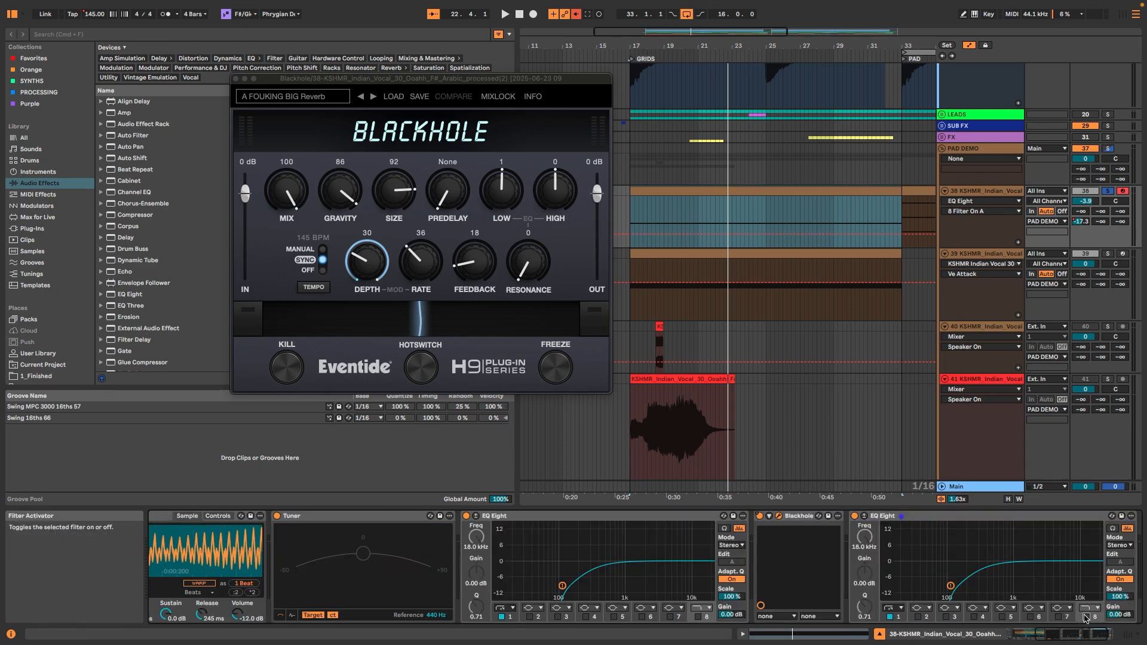
{"action": "left_click", "coordinate": [1088, 607]}
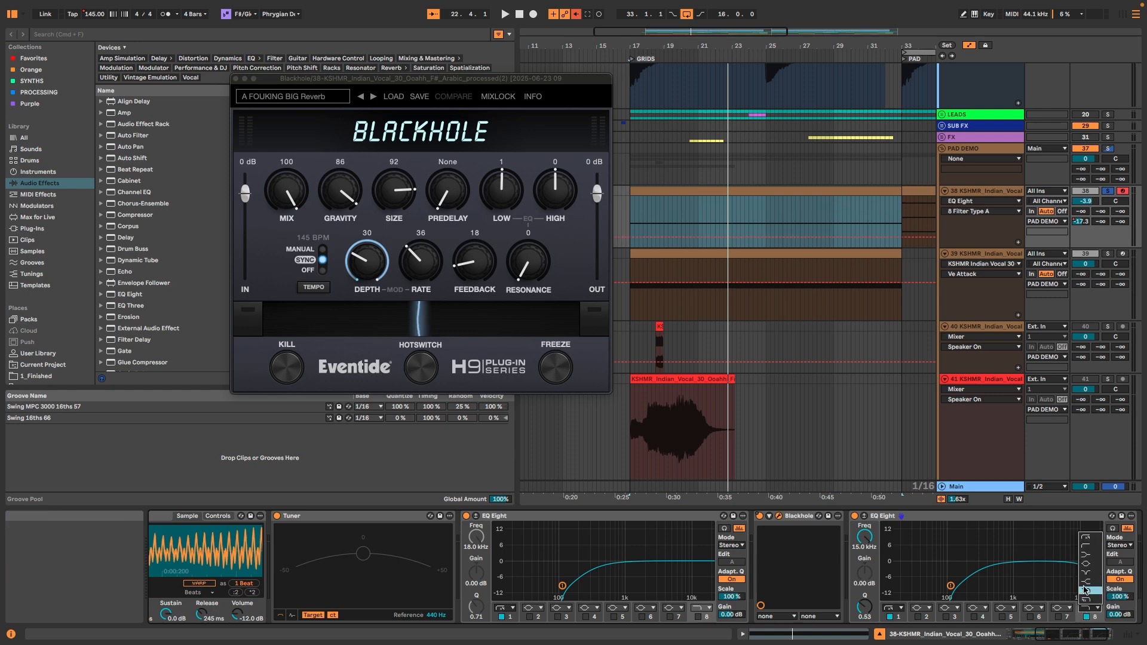
{"action": "left_click", "coordinate": [1087, 584]}
{"action": "key", "text": "space"}
{"action": "left_click_drag", "start_coordinate": [1069, 574], "coordinate": [1059, 576]}
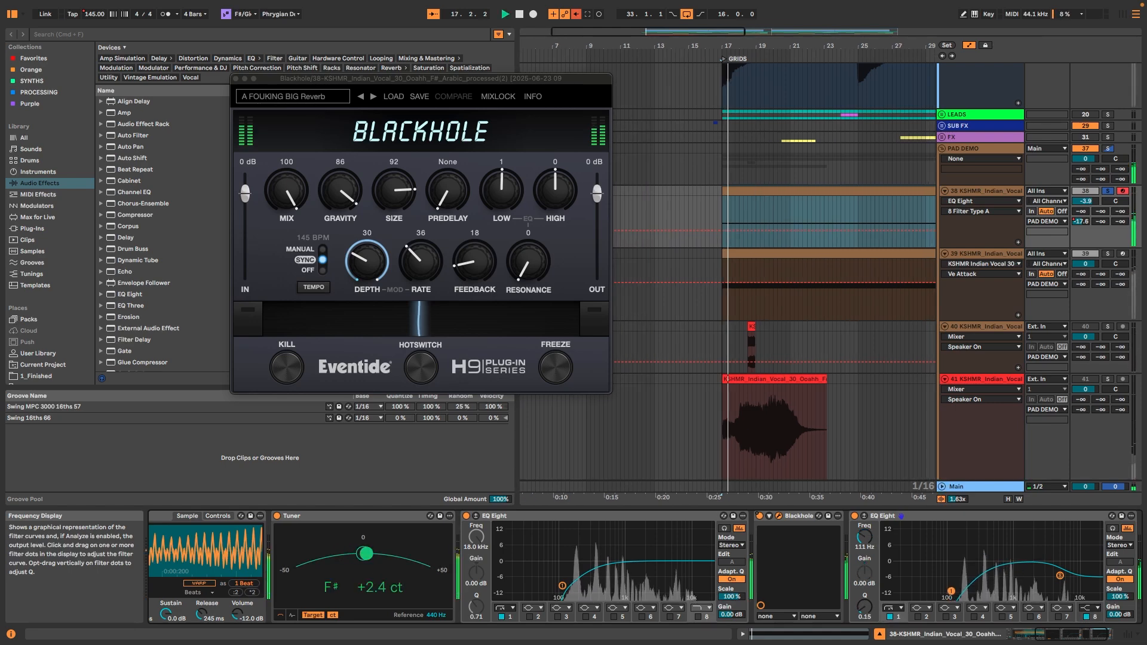
Compare the pad with the second EQ Eight's low-cut band 1 off and on, and adjust that band's filter point
{"action": "left_click", "coordinate": [889, 616]}
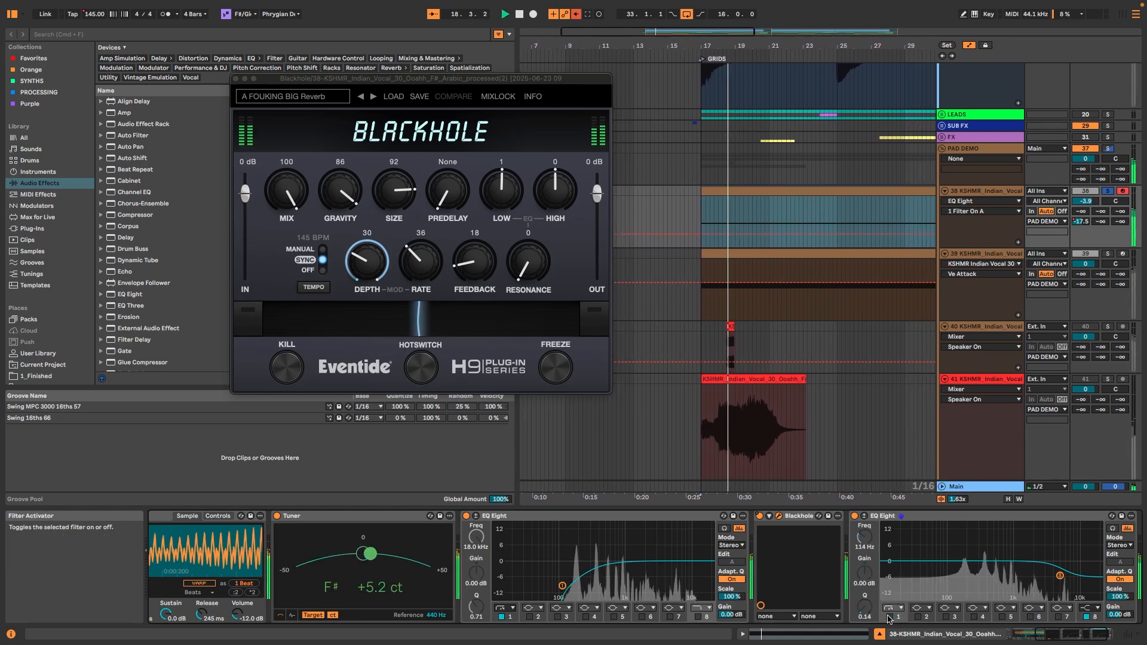
{"action": "left_click", "coordinate": [890, 616]}
{"action": "left_click", "coordinate": [889, 616]}
{"action": "left_click", "coordinate": [889, 616]}
{"action": "left_click_drag", "start_coordinate": [952, 593], "coordinate": [953, 587]}
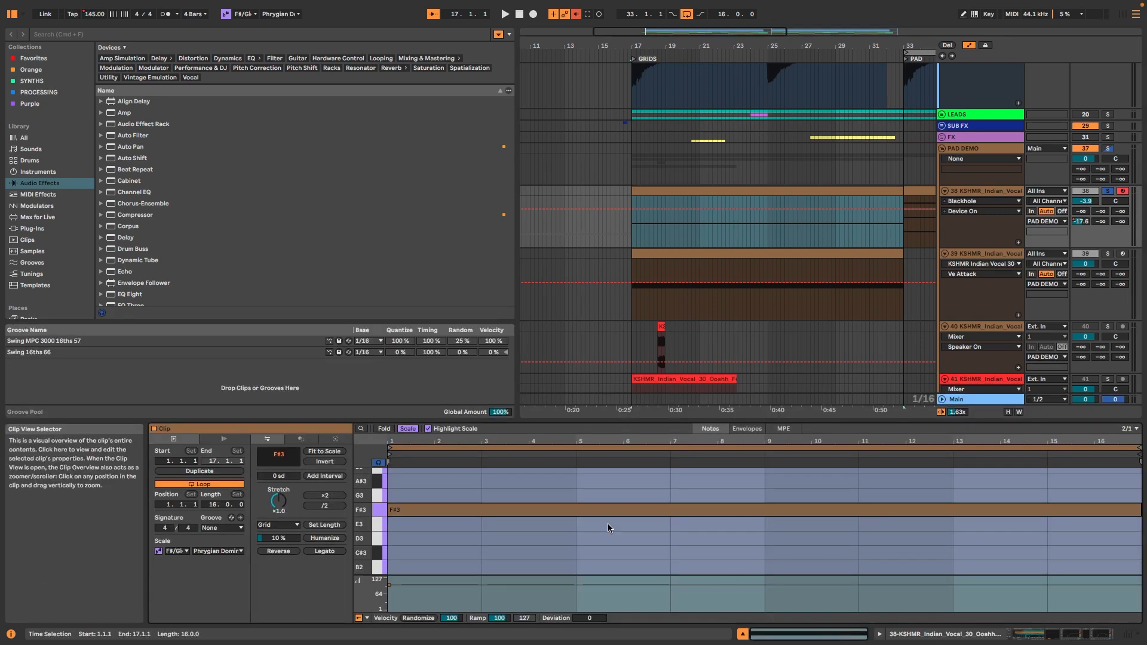
Replace the long F#3 note in track 38's clip with consecutive four-bar notes B3, A#3, G3 and F#3, and play them
{"action": "key", "text": "Delete"}
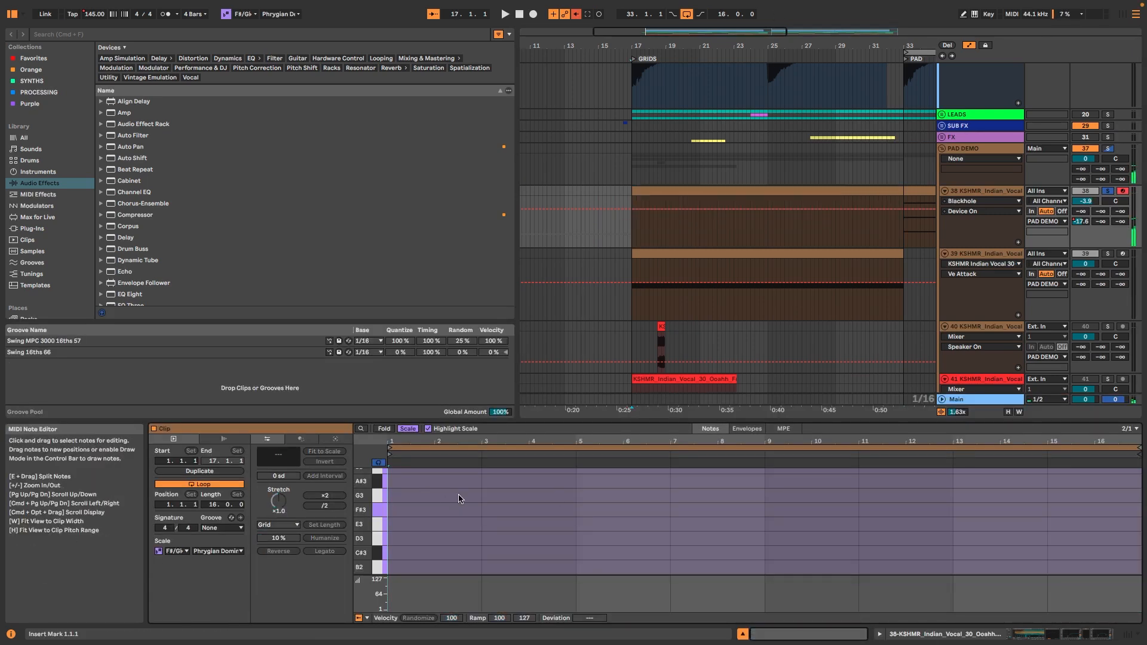
{"action": "scroll", "coordinate": [500, 523], "scroll_direction": "up", "scroll_amount": 2}
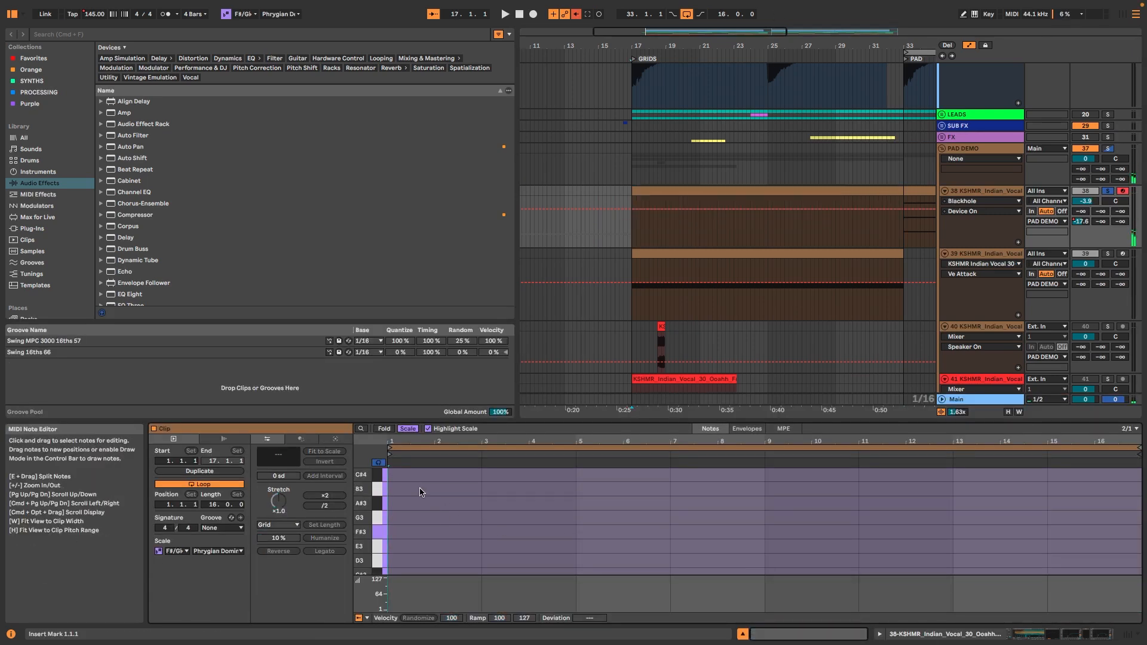
{"action": "double_click", "coordinate": [420, 491]}
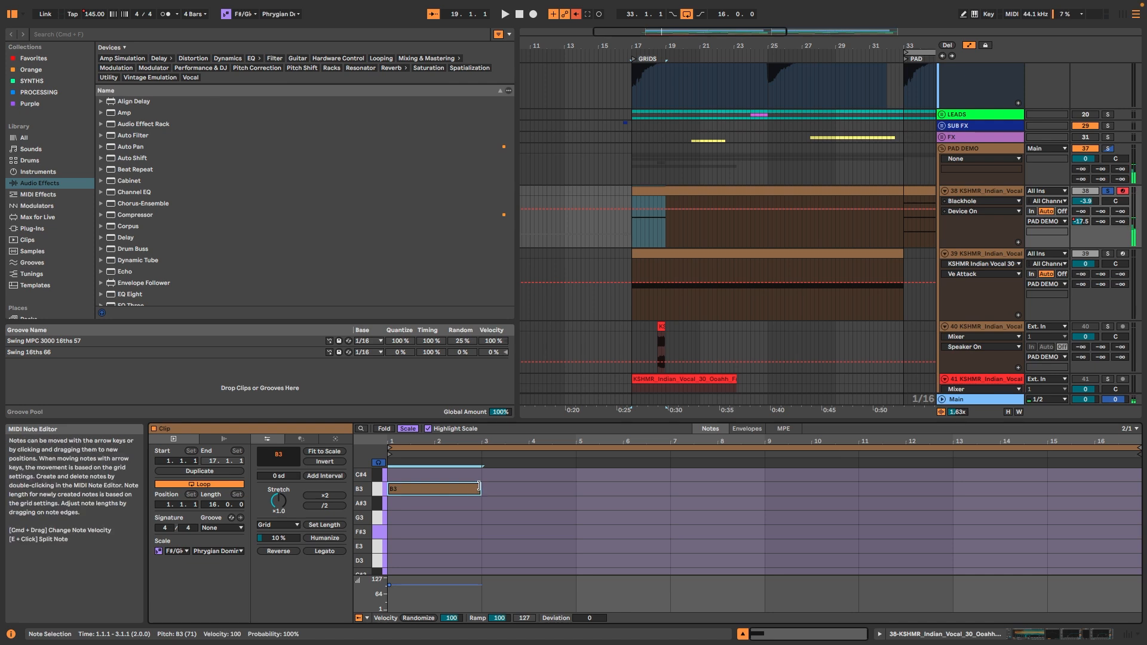
{"action": "left_click_drag", "start_coordinate": [479, 486], "coordinate": [619, 490]}
{"action": "left_click_drag", "start_coordinate": [511, 494], "coordinate": [1055, 535]}
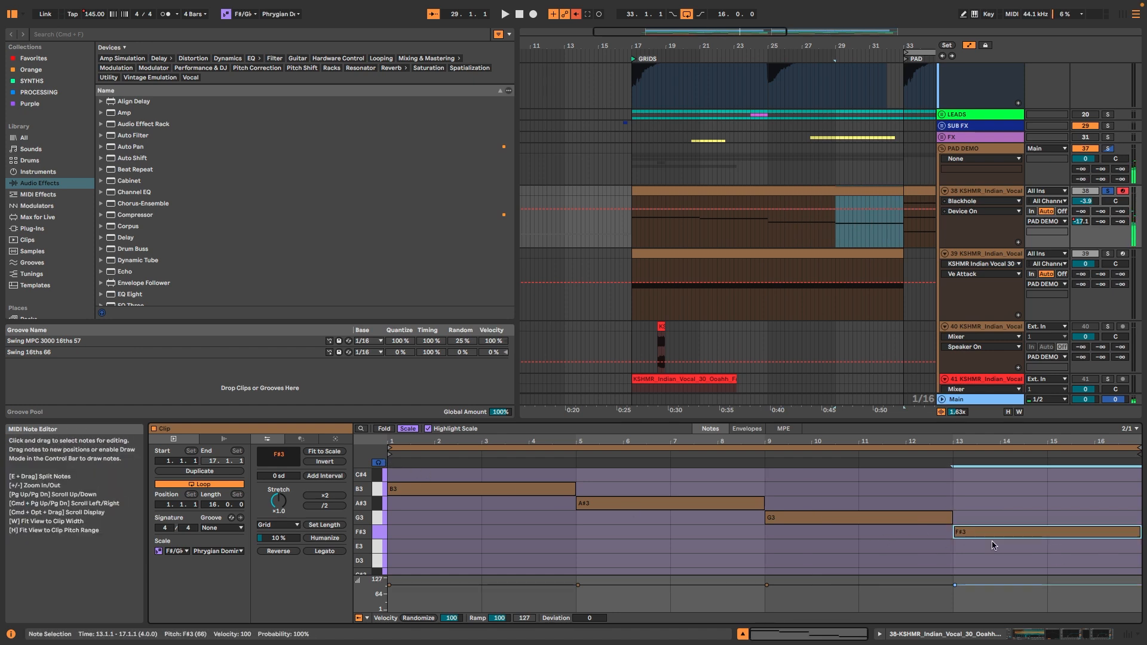
{"action": "key", "text": "space"}
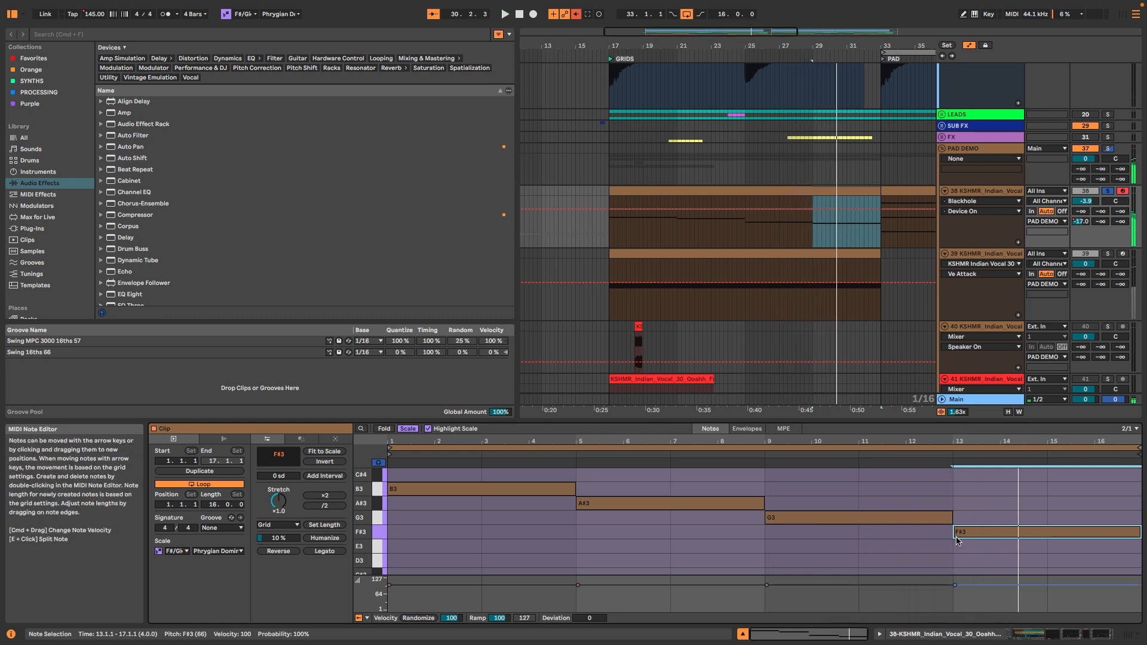
Duplicate the four-note progression one octave up and one octave down, and play the layered clip
{"action": "key", "text": "space"}
{"action": "key", "text": "super+a"}
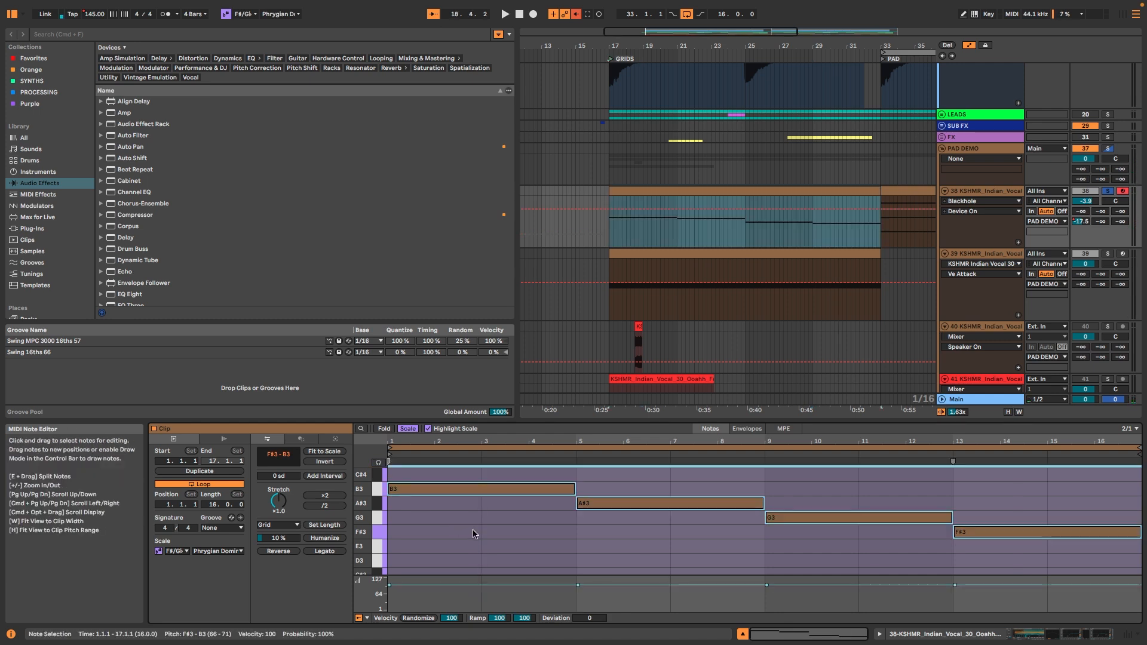
{"action": "key", "text": "shift+Up"}
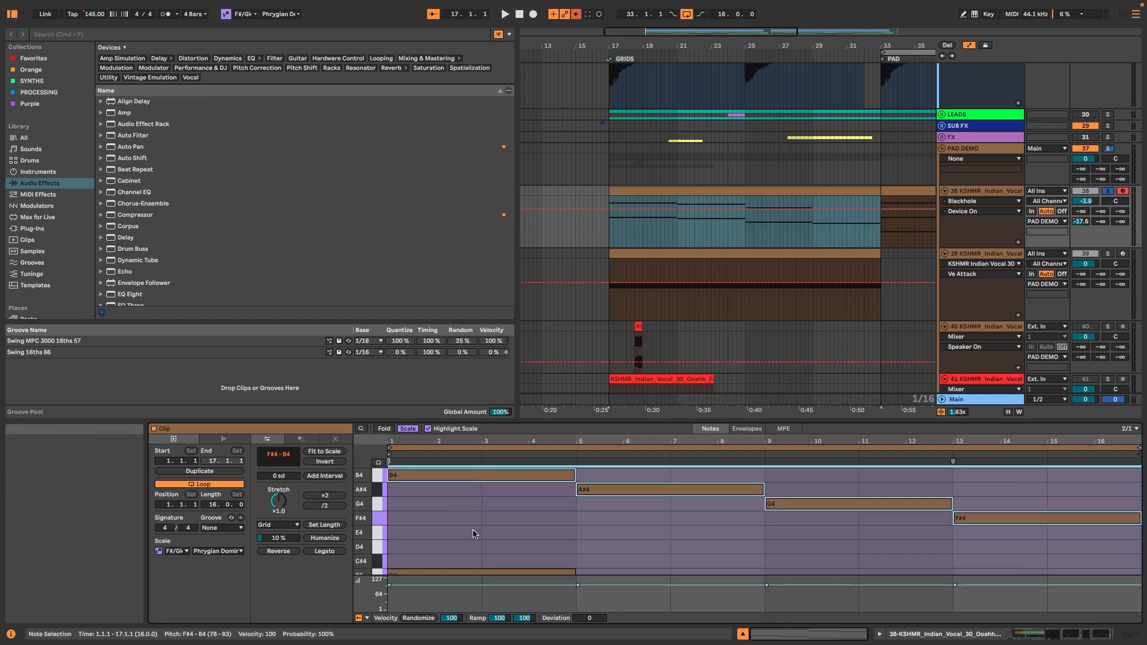
{"action": "key", "text": "shift+Down"}
{"action": "key", "text": "shift+Down"}
{"action": "key", "text": "space"}
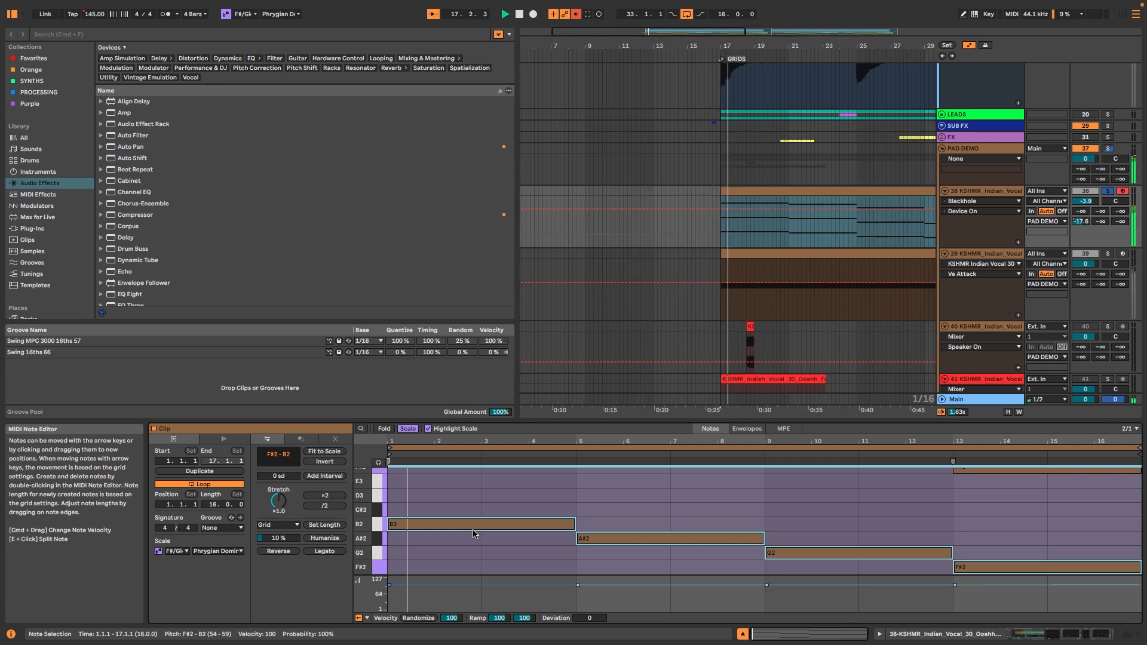
Fold the note editor to used pitches and transpose all notes down one octave to F#1–B3, and play the clip
{"action": "left_click", "coordinate": [383, 428]}
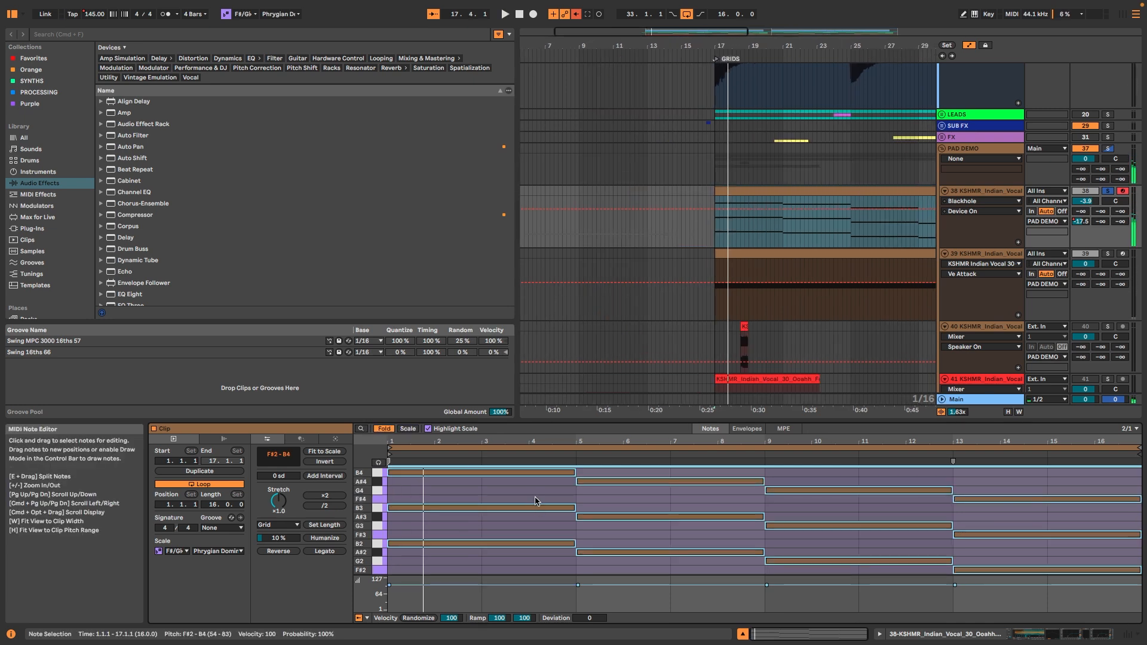
{"action": "left_click", "coordinate": [536, 499]}
{"action": "key", "text": "super+a"}
{"action": "key", "text": "shift+Down"}
{"action": "key", "text": "space"}
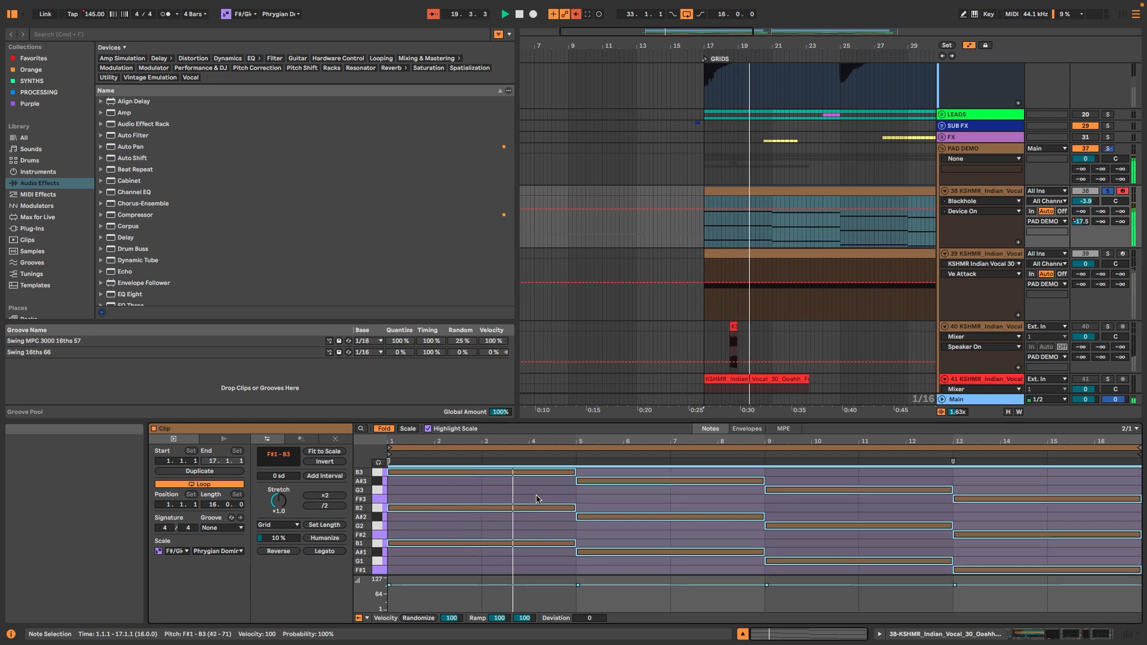
Try the layered progression one octave lower at F#0–B2, transpose all notes to F#2–B4, and unfold the note editor
{"action": "key", "text": "shift+Down"}
{"action": "key", "text": "space"}
{"action": "key", "text": "space"}
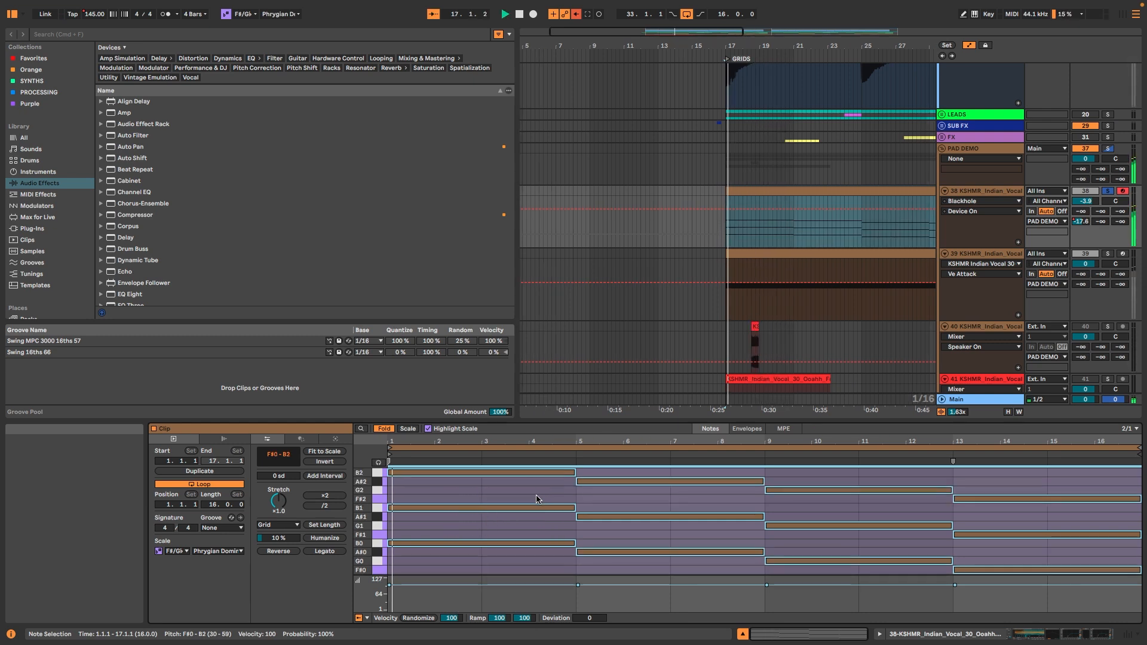
{"action": "key", "text": "shift+Up"}
{"action": "key", "text": "shift+Up"}
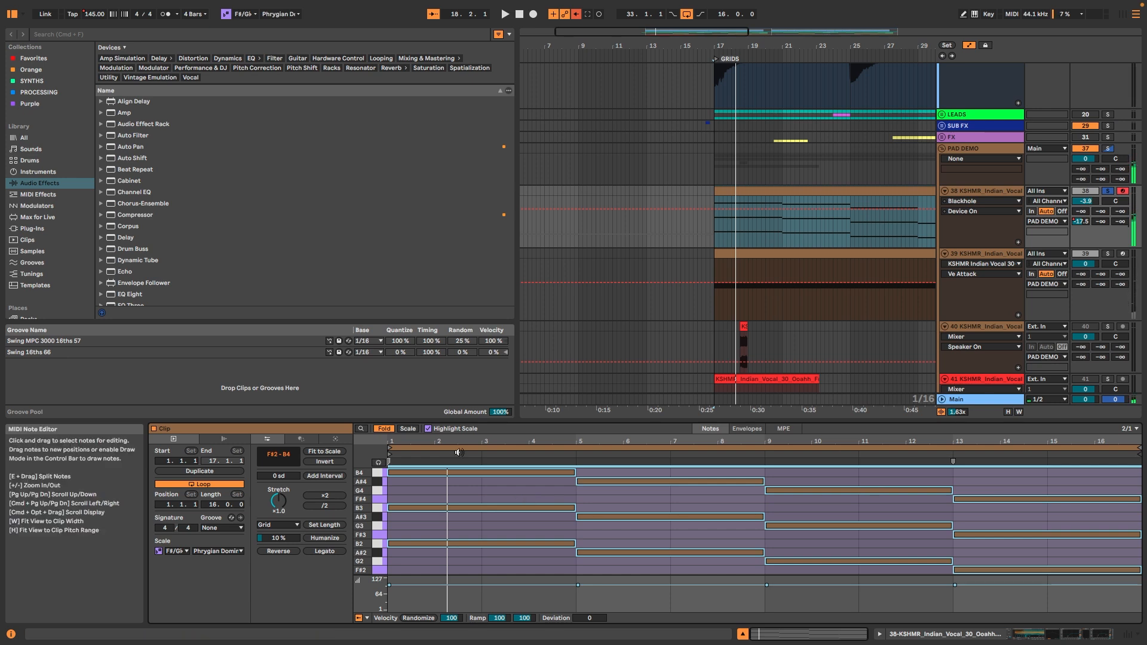
{"action": "left_click", "coordinate": [384, 428]}
{"action": "scroll", "coordinate": [477, 483], "scroll_direction": "down", "scroll_amount": 3}
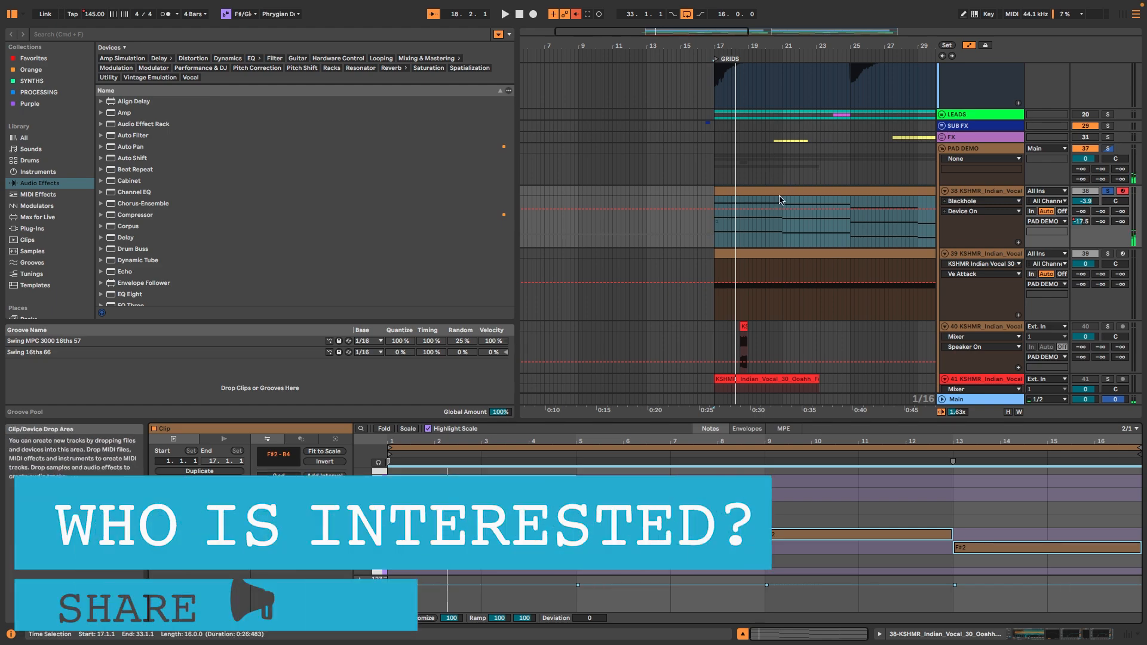
Show the Comb Envelope's Frequency automation on track 38 in the PAD section and play the pad with it
{"action": "scroll", "coordinate": [786, 193], "scroll_direction": "right", "scroll_amount": 3}
{"action": "scroll", "coordinate": [790, 194], "scroll_direction": "right", "scroll_amount": 3}
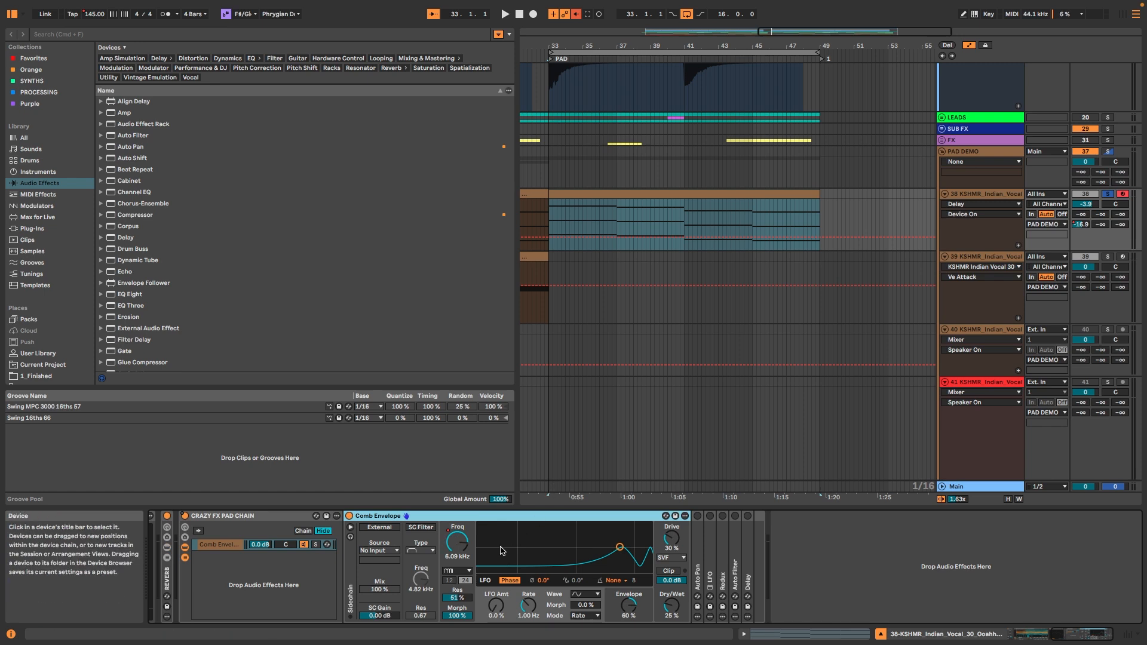
{"action": "right_click", "coordinate": [462, 548]}
{"action": "left_click", "coordinate": [496, 284]}
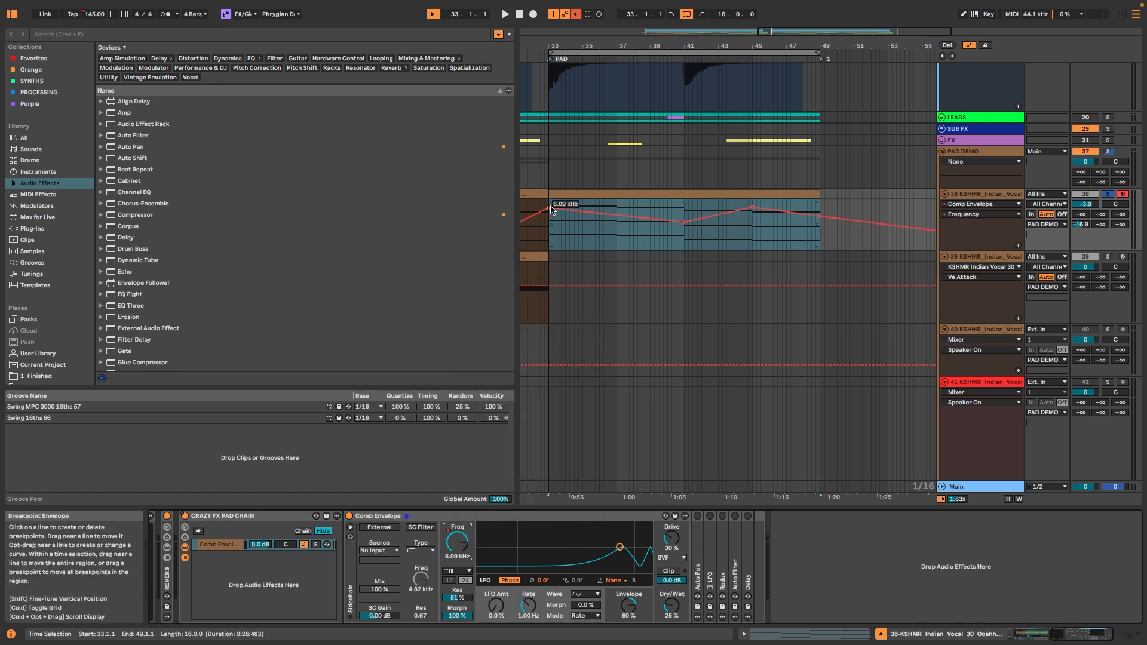
{"action": "key", "text": "space"}
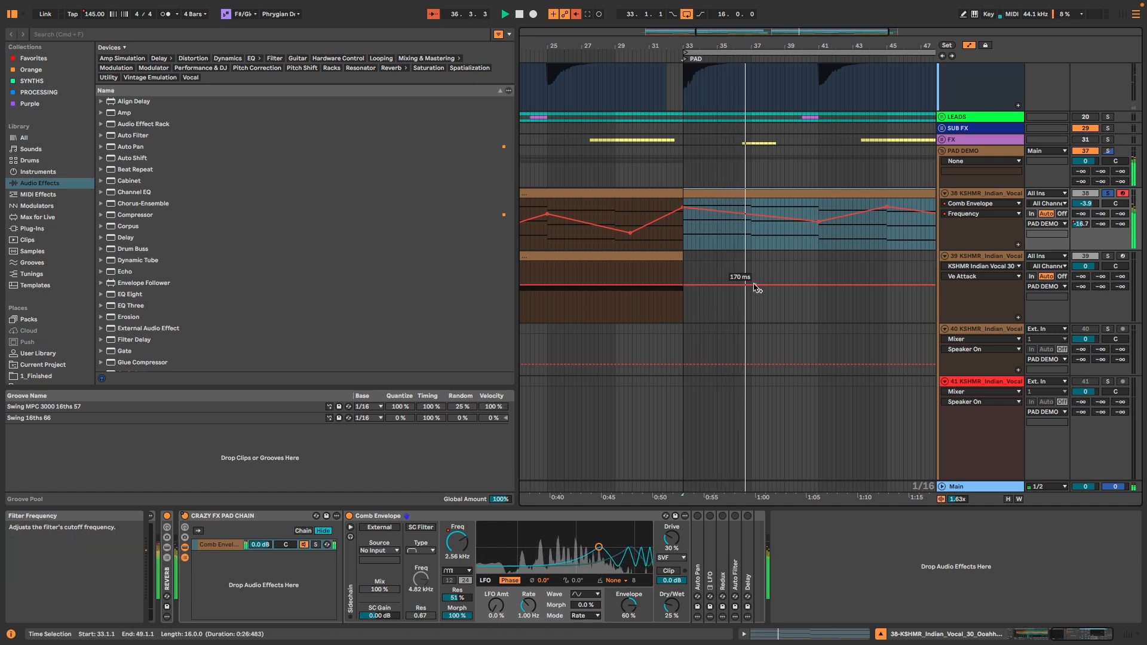
{"action": "scroll", "coordinate": [753, 287], "scroll_direction": "right", "scroll_amount": 3}
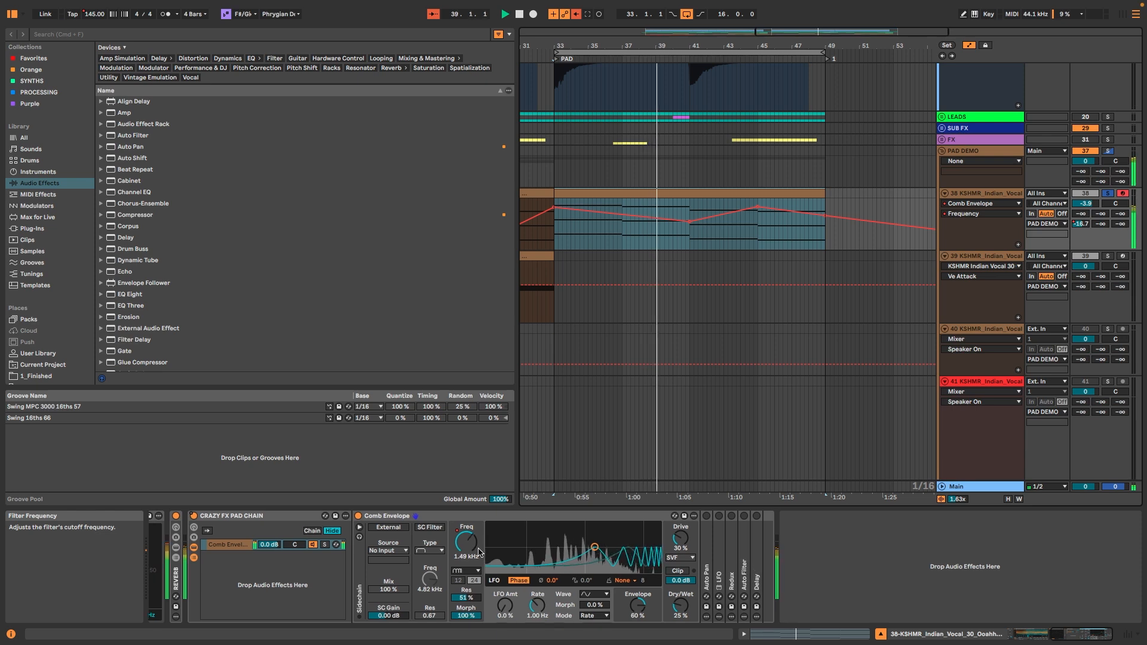
Set the Comb Envelope's dry/wet to 30% during playback, stop, and return to bar 33 on track 38
{"action": "left_click_drag", "start_coordinate": [681, 604], "coordinate": [681, 586]}
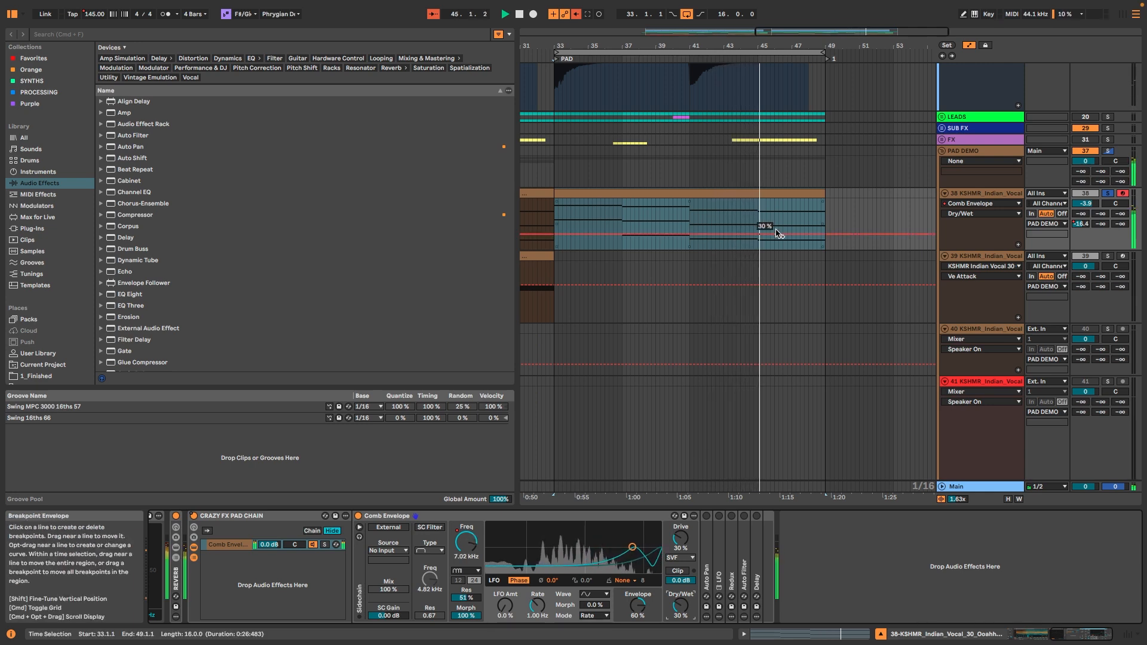
{"action": "key", "text": "space"}
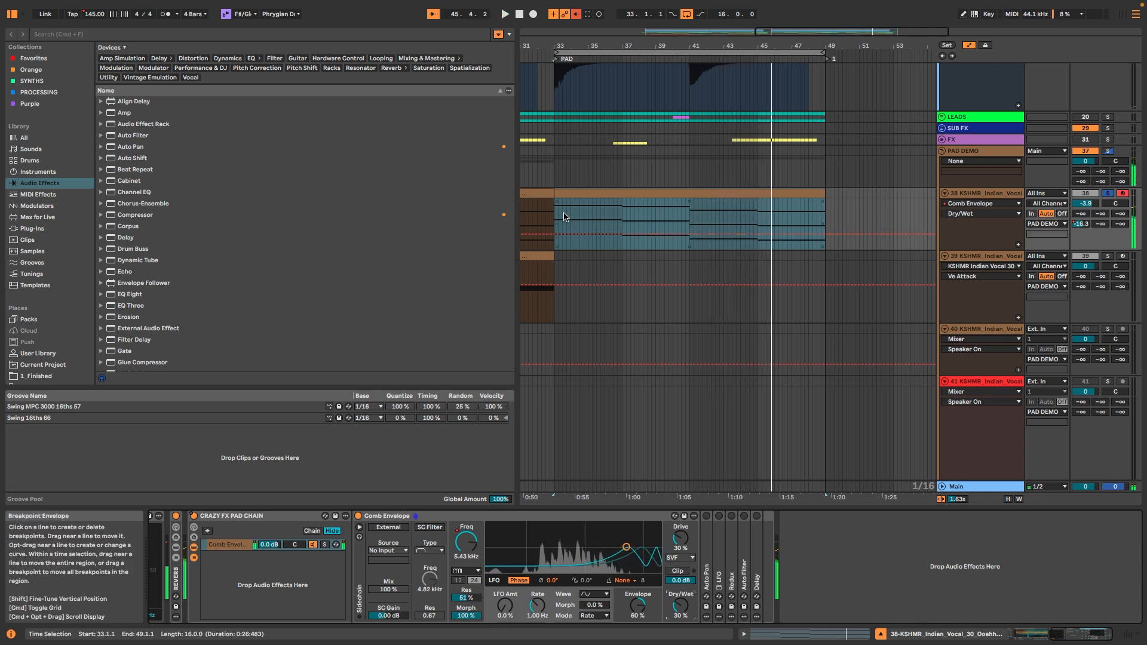
{"action": "left_click", "coordinate": [554, 212]}
{"action": "left_click", "coordinate": [556, 213]}
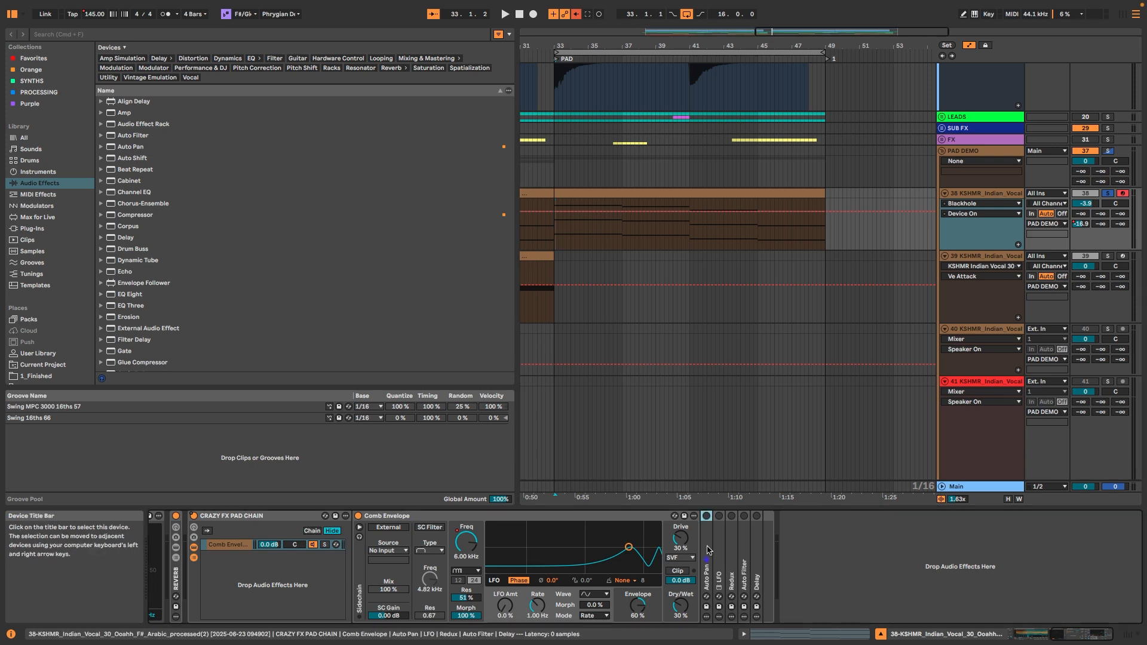
Expand the Auto Pan, try out its phase, and compare the pad with the effect off and on, leaving it on
{"action": "double_click", "coordinate": [707, 550]}
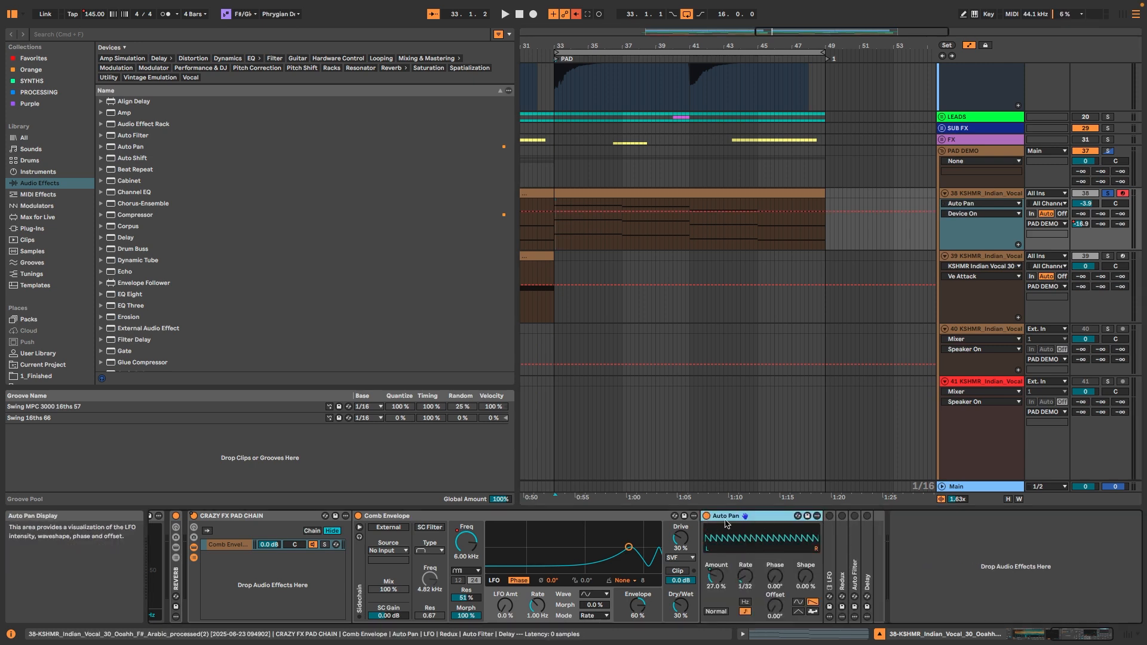
{"action": "left_click_drag", "start_coordinate": [774, 576], "coordinate": [775, 537]}
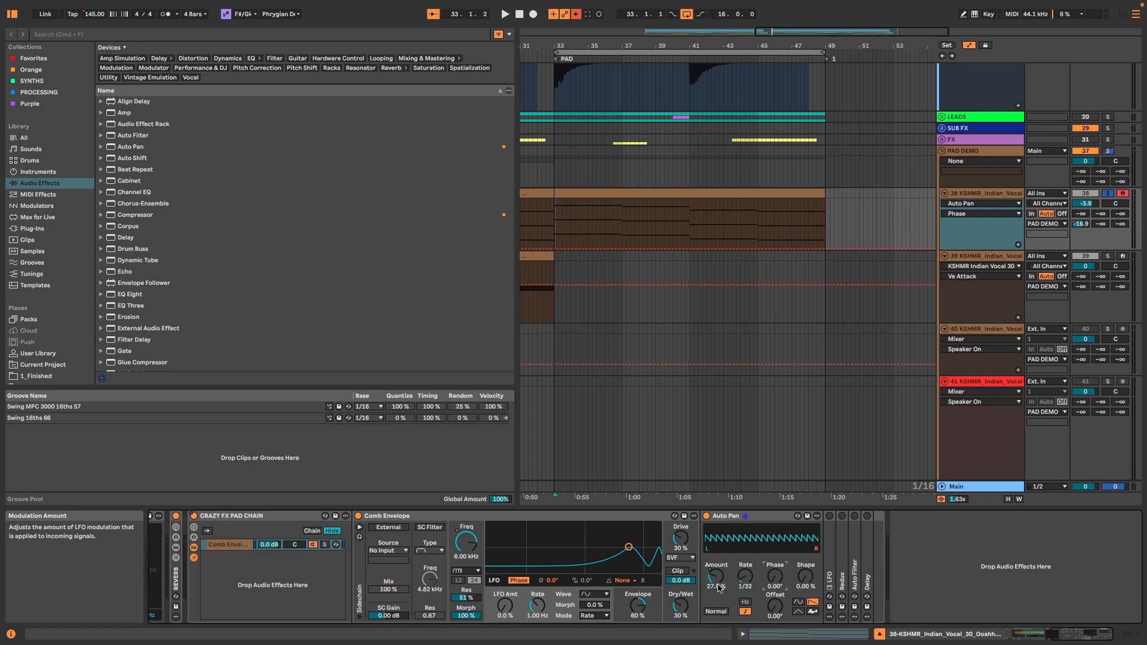
{"action": "key", "text": "space"}
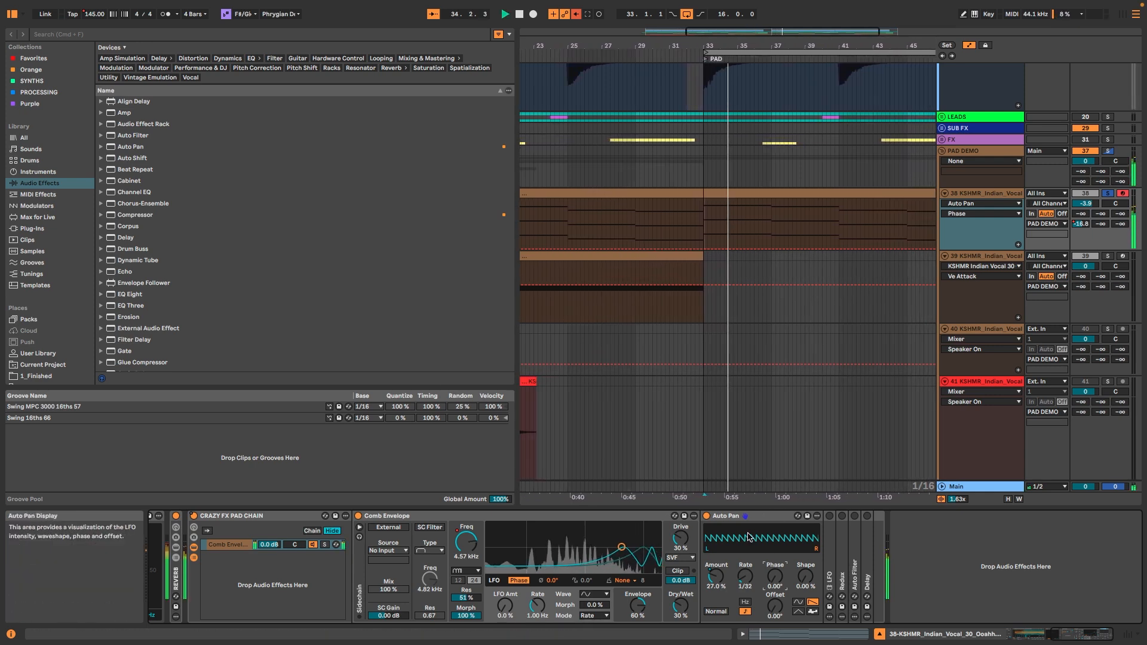
{"action": "left_click", "coordinate": [707, 516]}
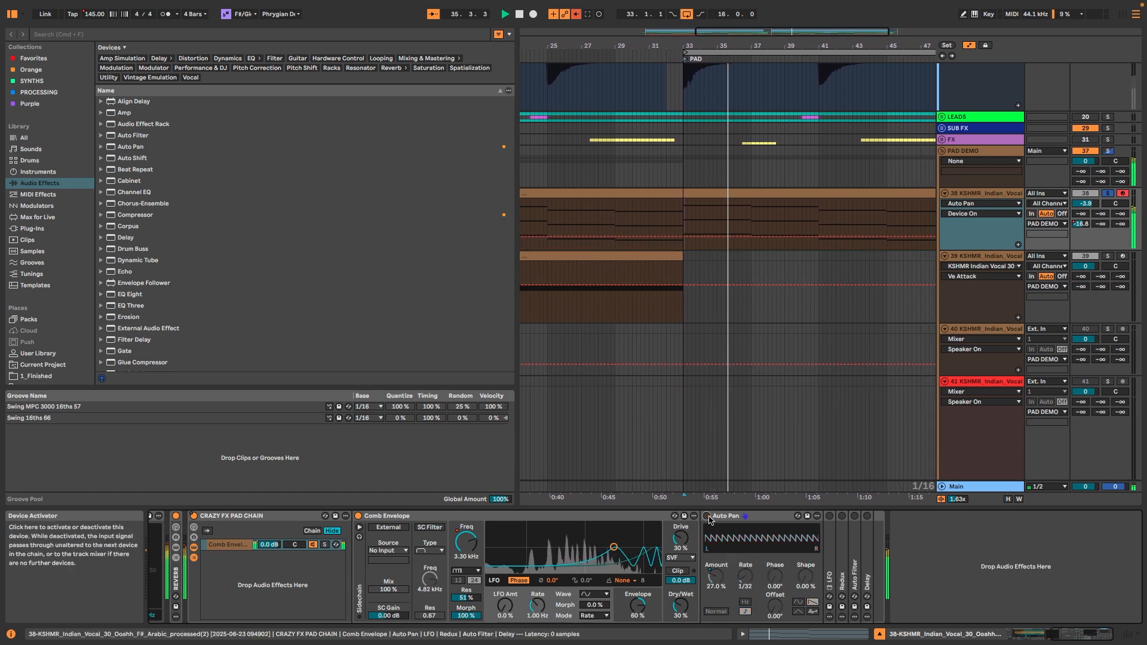
{"action": "left_click", "coordinate": [707, 517]}
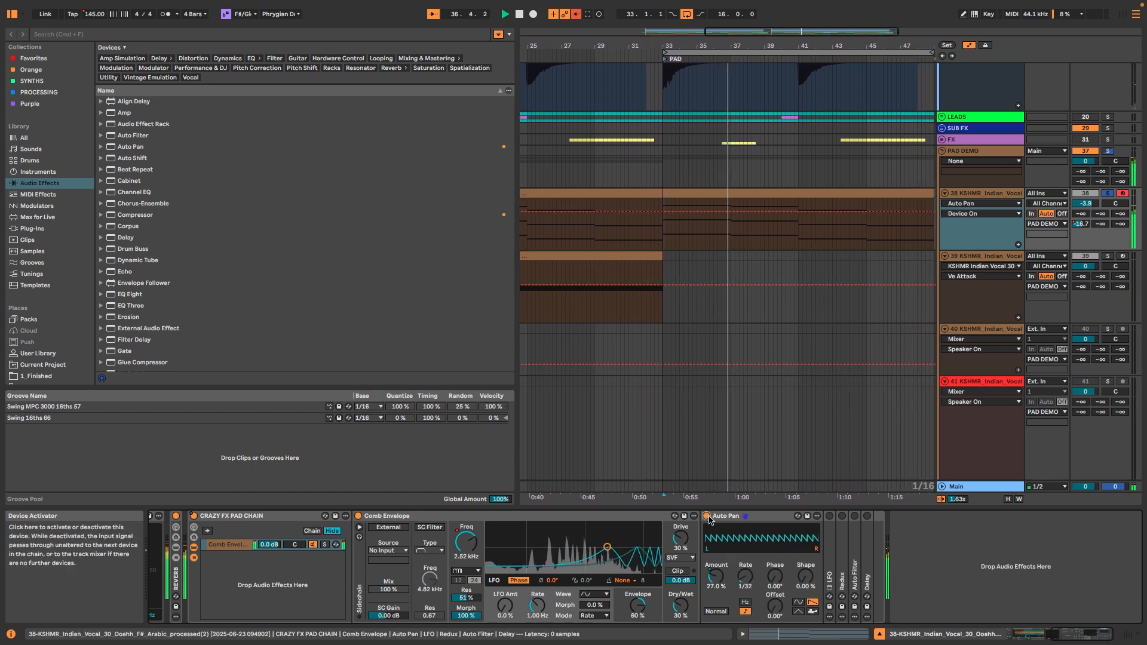
Activate and expand the LFO, show its Depth automation, and play the pad with the repeating ramps
{"action": "left_click", "coordinate": [828, 517]}
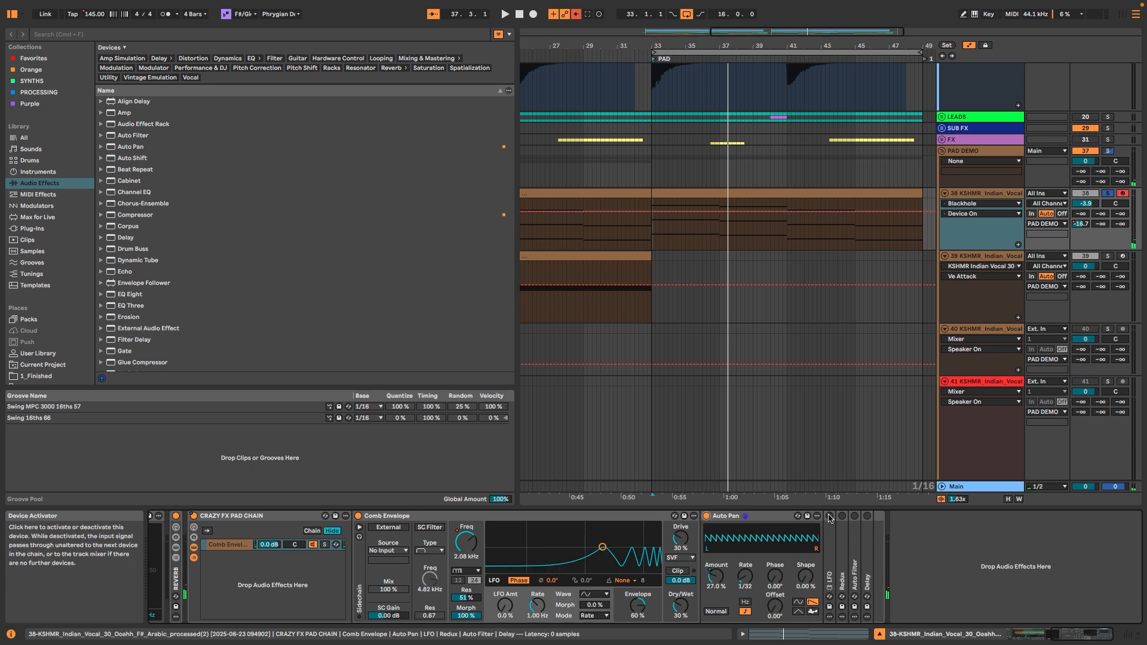
{"action": "double_click", "coordinate": [834, 537]}
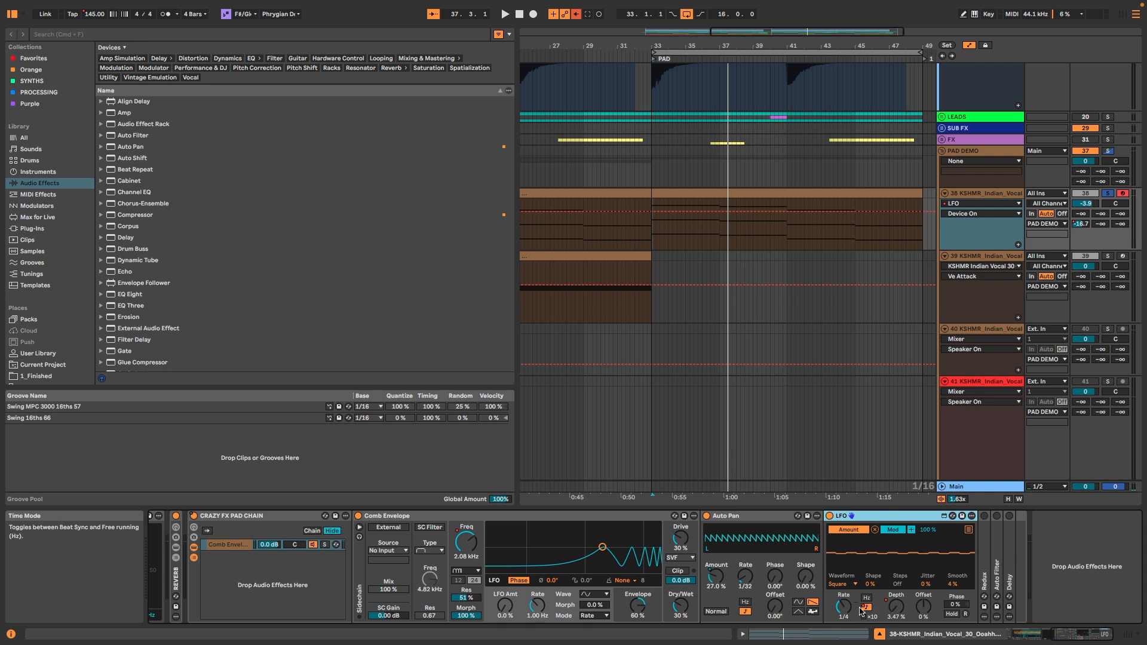
{"action": "right_click", "coordinate": [894, 609]}
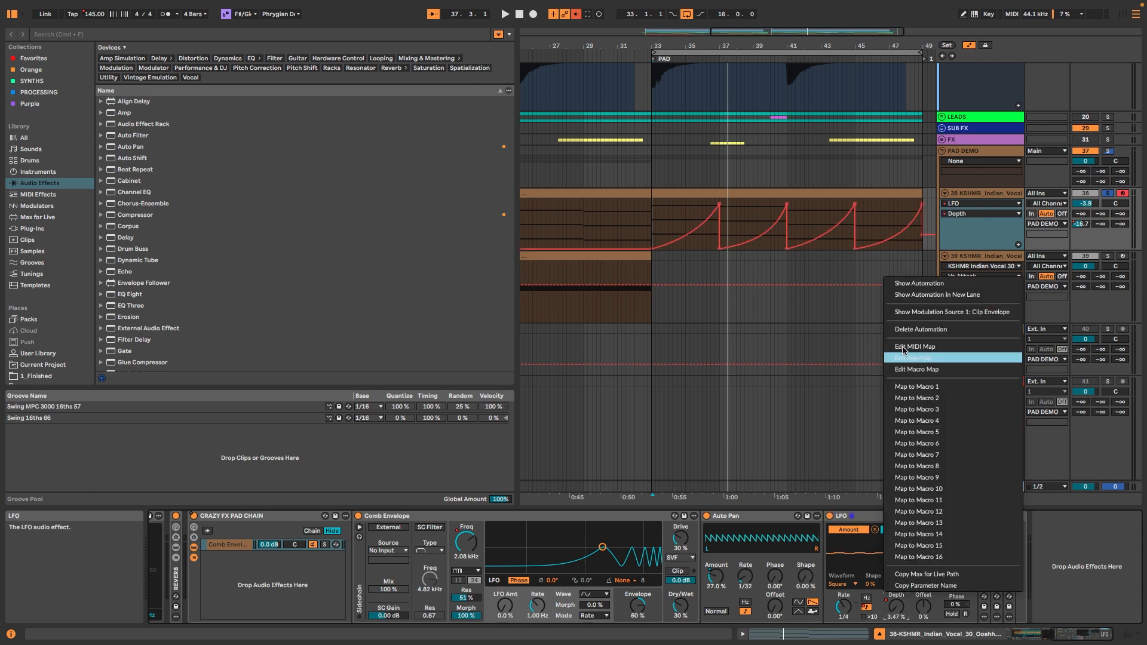
{"action": "left_click", "coordinate": [896, 290]}
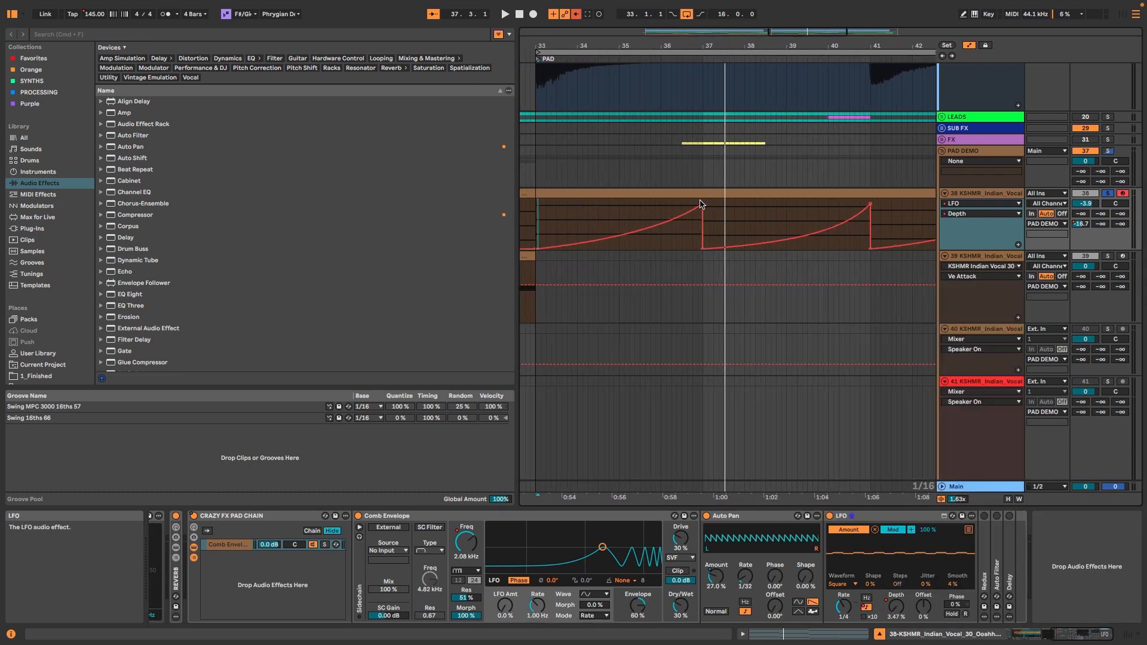
{"action": "key", "text": "space"}
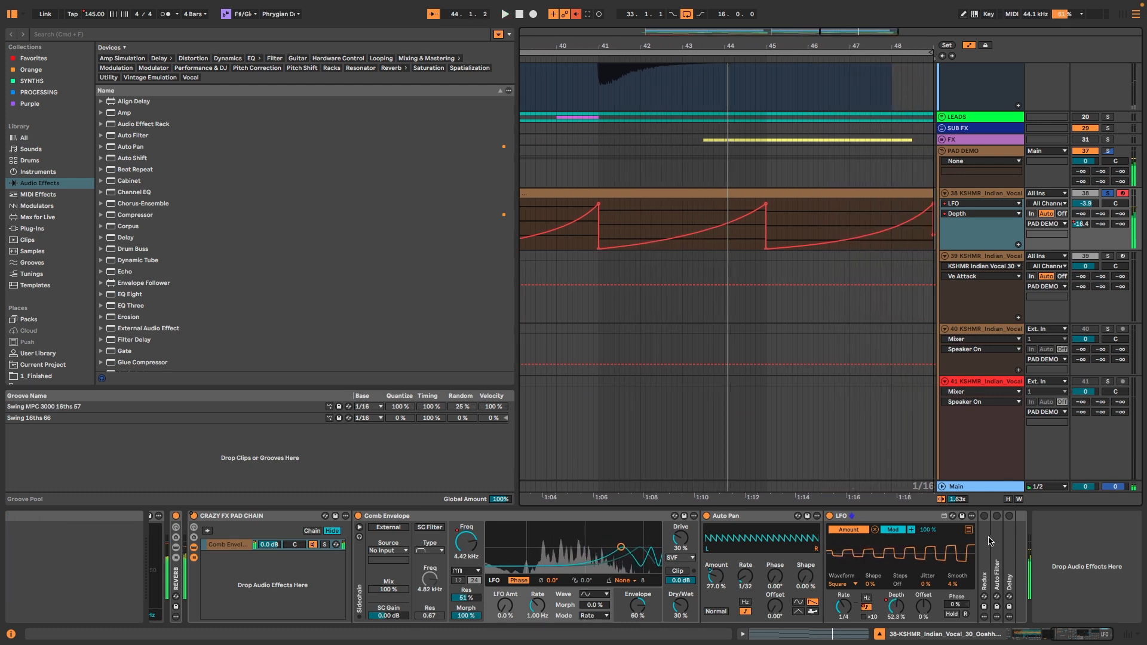
Expand Redux, show its Sample Rate automation, and add a dip at bar 37 to about 2.36 kHz during playback
{"action": "double_click", "coordinate": [984, 567]}
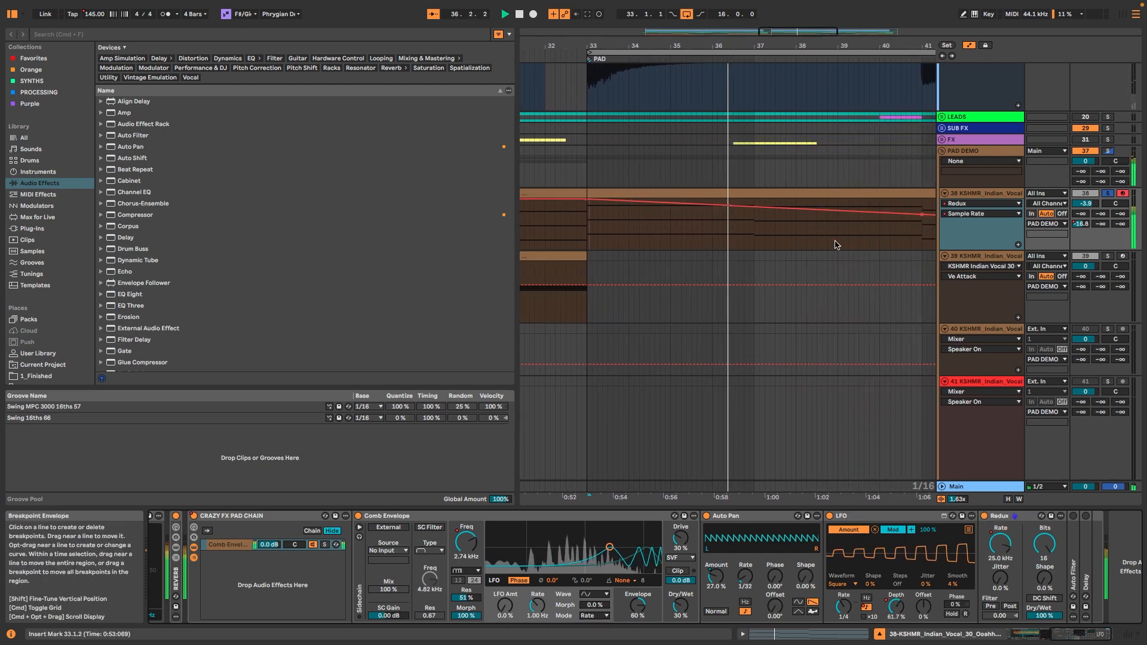
{"action": "scroll", "coordinate": [836, 244], "scroll_direction": "right", "scroll_amount": 2}
{"action": "scroll", "coordinate": [827, 239], "scroll_direction": "down", "scroll_amount": 5}
{"action": "scroll", "coordinate": [824, 238], "scroll_direction": "right", "scroll_amount": 5}
{"action": "left_click", "coordinate": [621, 236]}
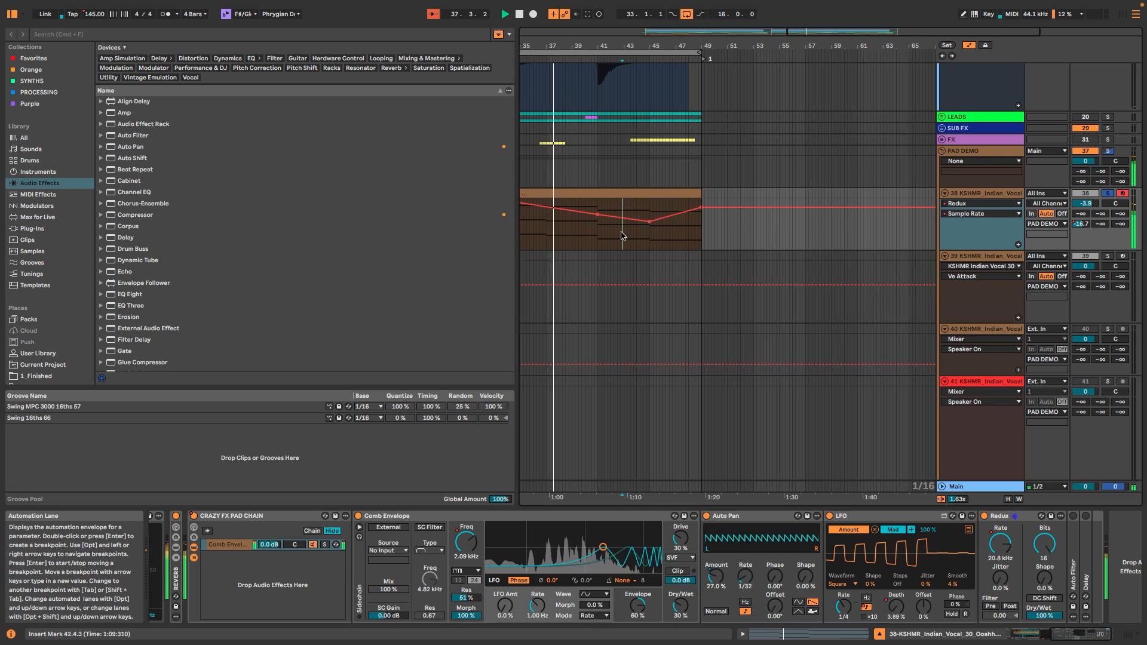
{"action": "key", "text": "space"}
{"action": "key", "text": "space"}
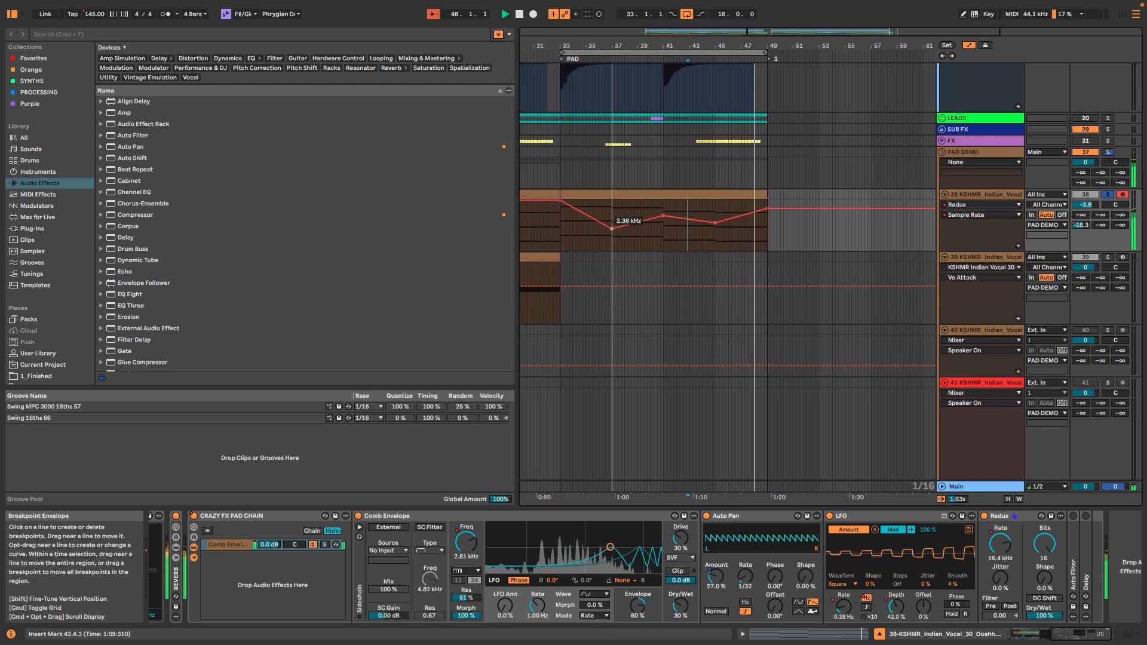
Raise Redux's sample-rate automation point at bar 37 to about 8.02 kHz and lower the bar 45 point to about 2.39 kHz
{"action": "left_click_drag", "start_coordinate": [584, 246], "coordinate": [588, 246]}
{"action": "key", "text": "space"}
{"action": "key", "text": "space"}
{"action": "scroll", "coordinate": [754, 250], "scroll_direction": "up", "scroll_amount": 3}
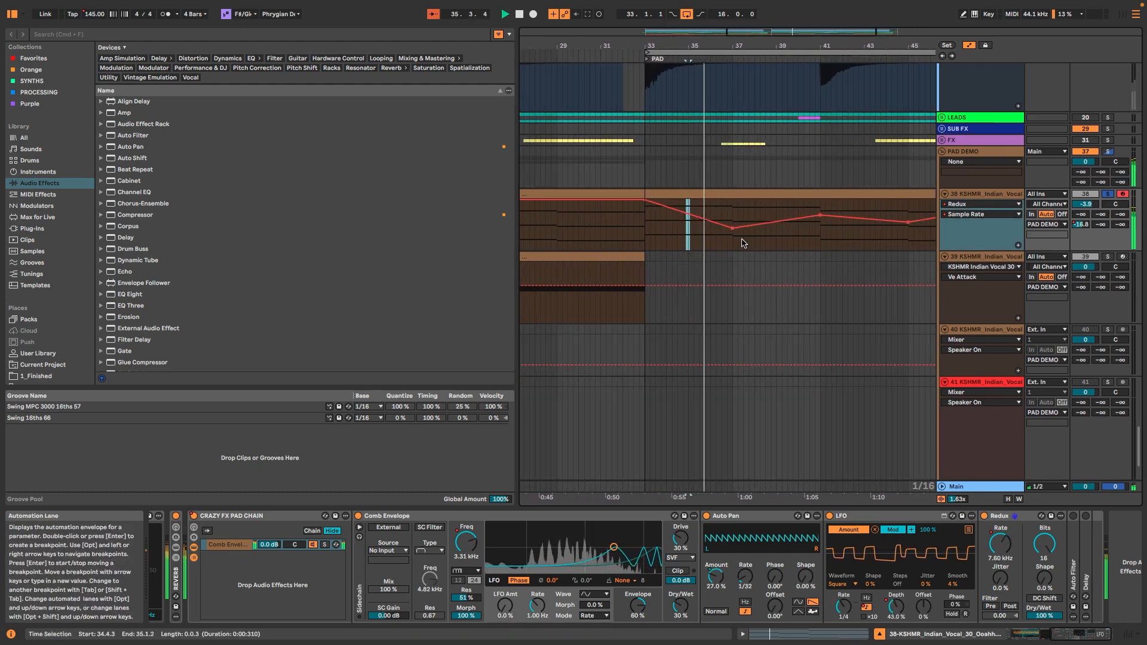
{"action": "left_click_drag", "start_coordinate": [732, 227], "coordinate": [732, 223]}
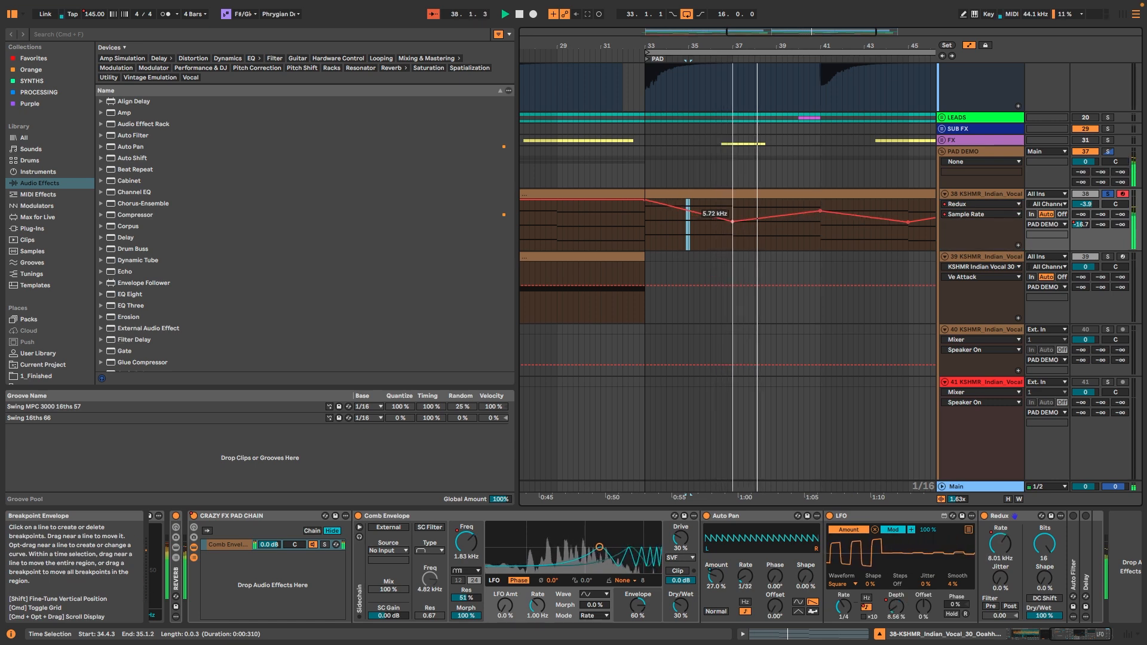
{"action": "scroll", "coordinate": [905, 223], "scroll_direction": "right", "scroll_amount": 5}
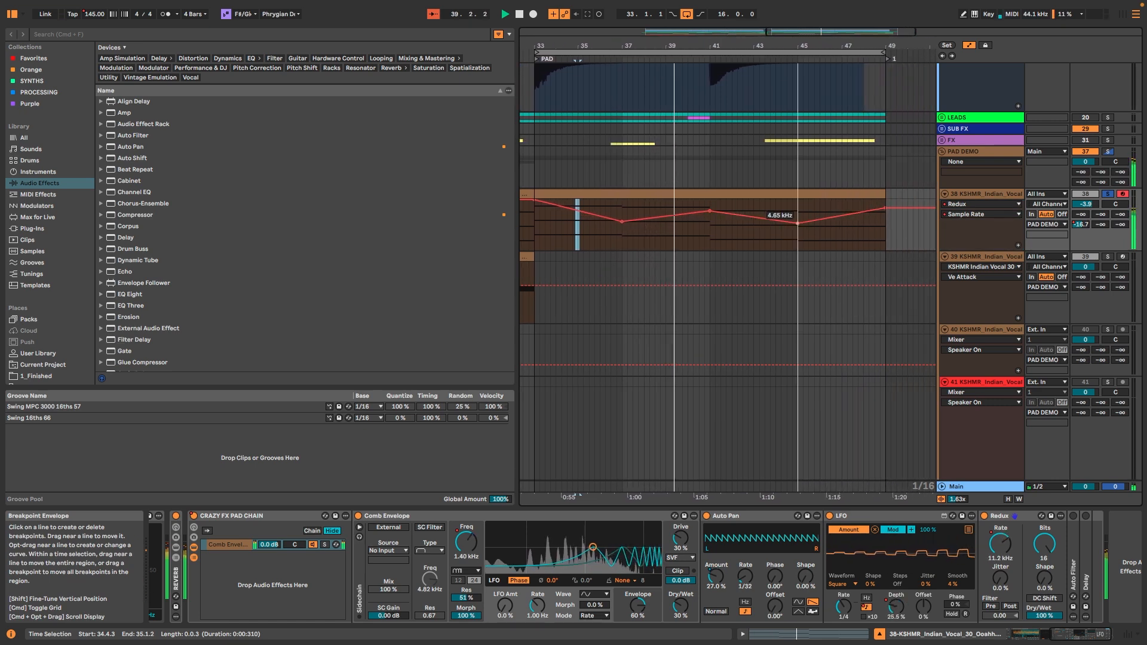
{"action": "left_click_drag", "start_coordinate": [798, 224], "coordinate": [797, 230]}
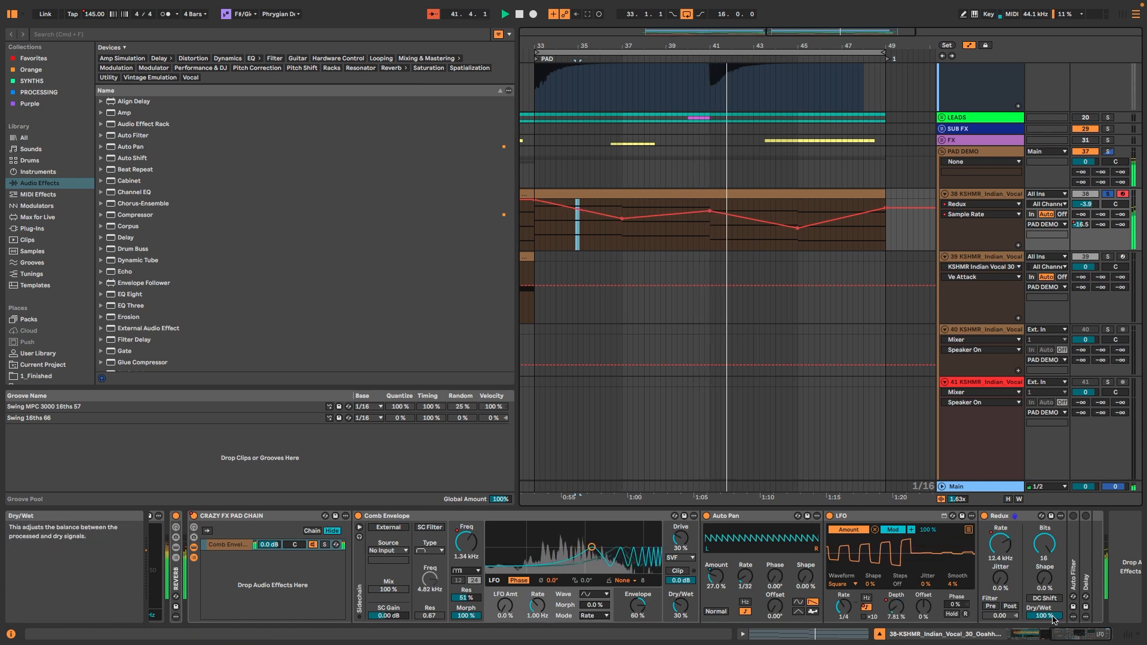
Set Redux's dry/wet to 76% and raise its sample-rate automation points at bars 37 and 45
{"action": "left_click_drag", "start_coordinate": [1052, 619], "coordinate": [1053, 630]}
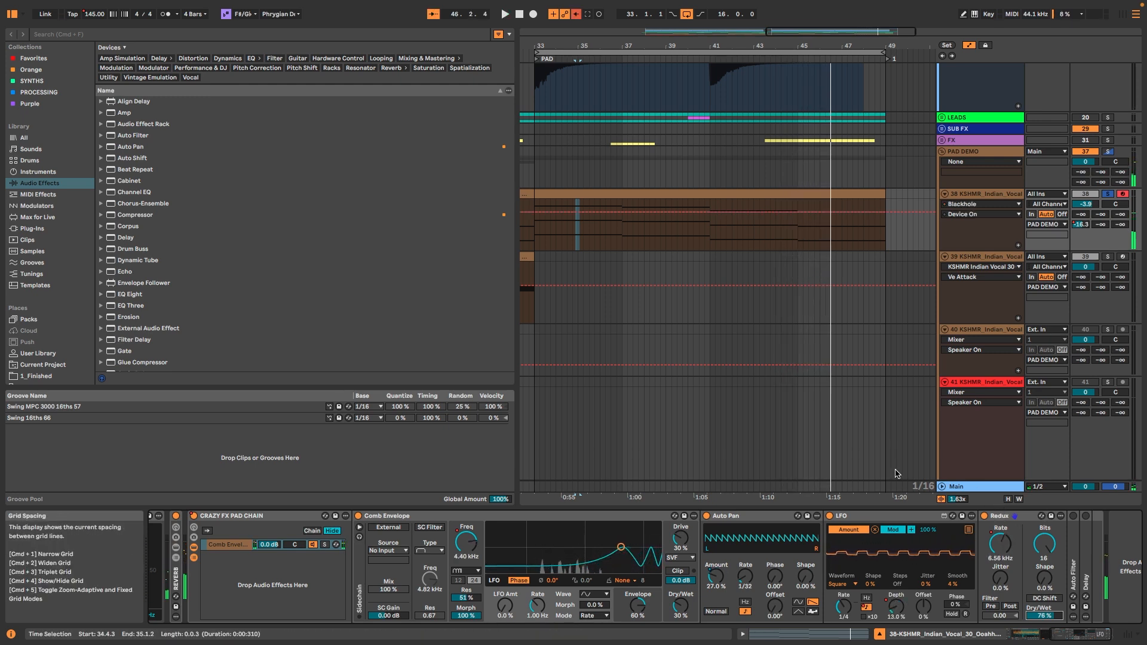
{"action": "right_click", "coordinate": [1000, 543]}
{"action": "left_click", "coordinate": [775, 196]}
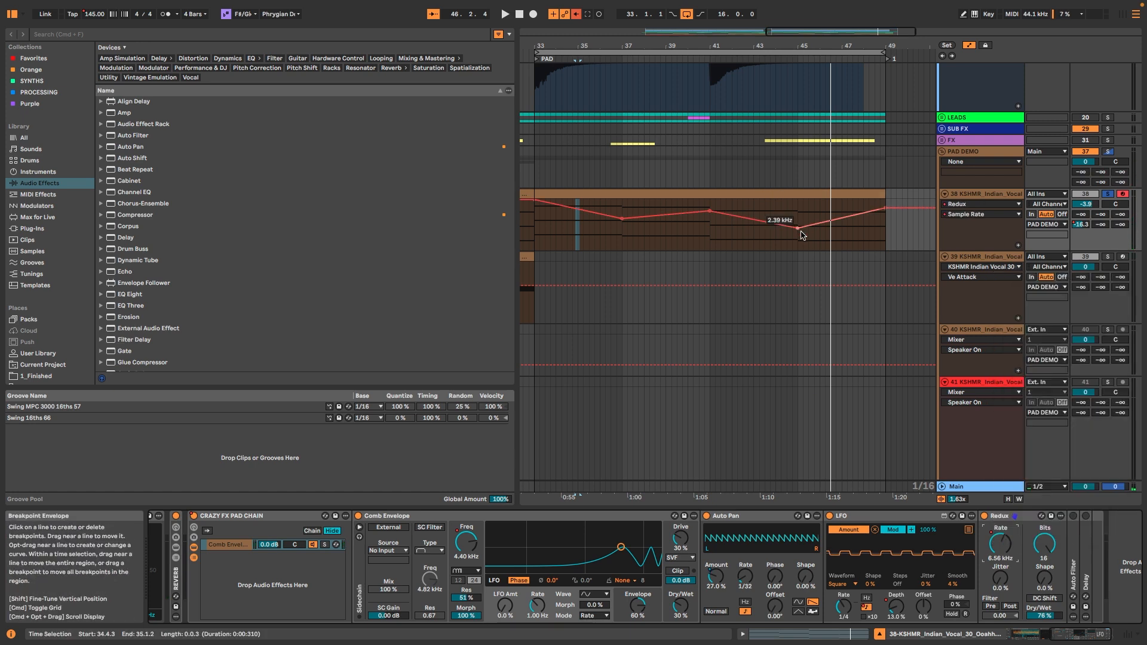
{"action": "left_click_drag", "start_coordinate": [801, 235], "coordinate": [801, 230]}
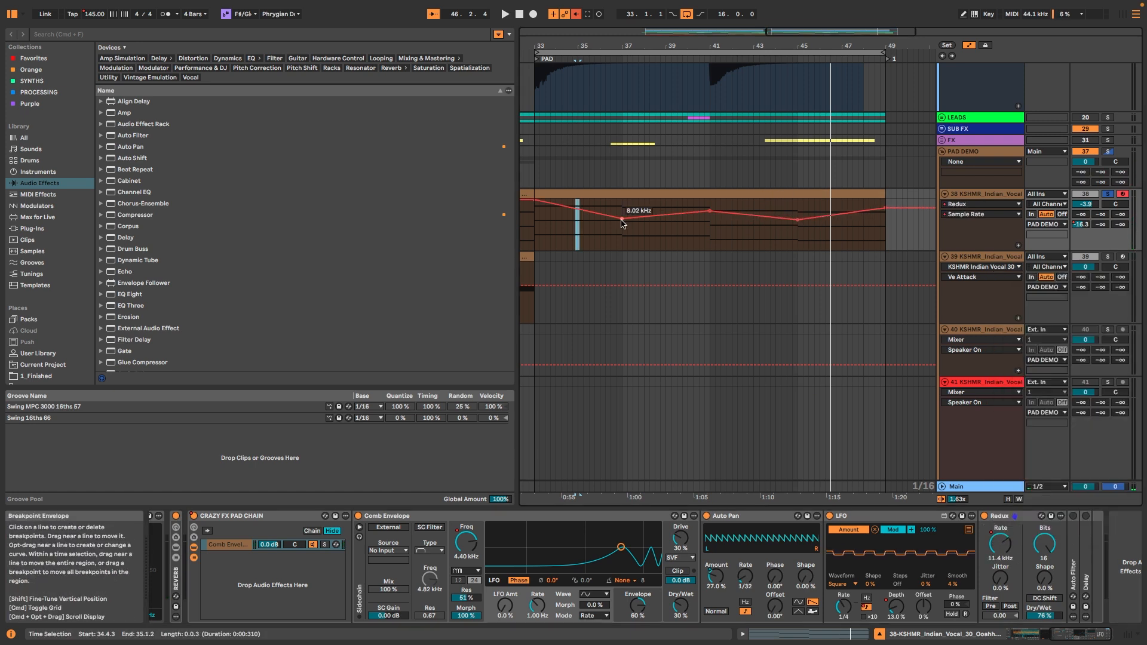
Activate and expand the Auto Filter, and play the PAD clip from bar 33 to hear its filter movement
{"action": "scroll", "coordinate": [1105, 573], "scroll_direction": "right", "scroll_amount": 1}
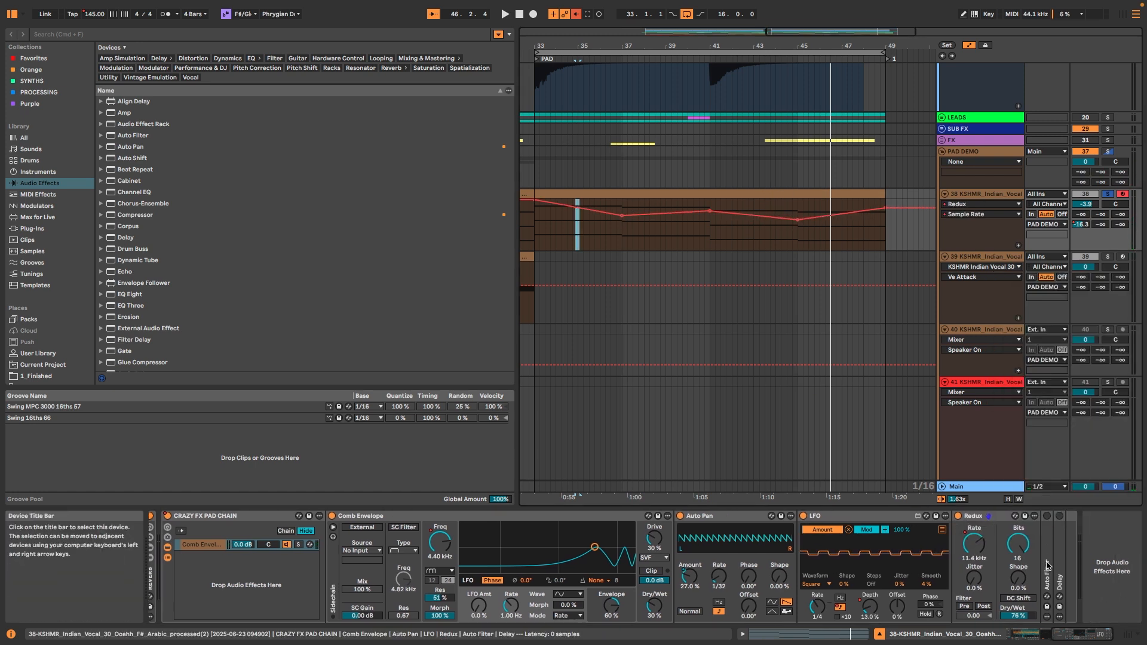
{"action": "double_click", "coordinate": [1047, 535]}
{"action": "left_click", "coordinate": [1046, 516]}
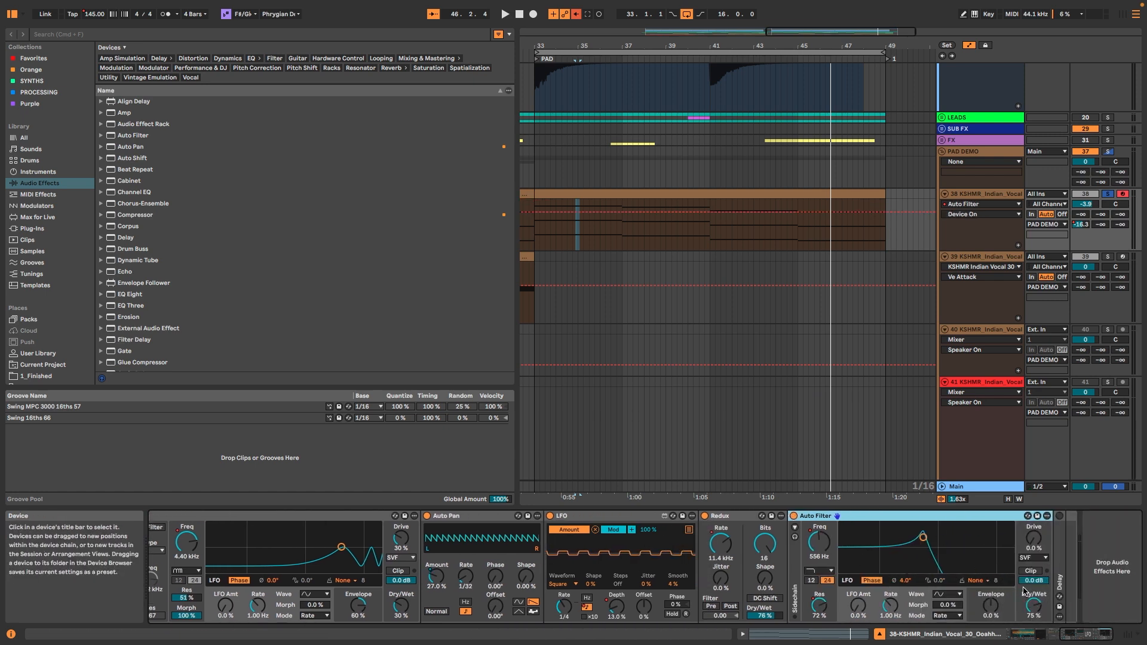
{"action": "left_click", "coordinate": [596, 194]}
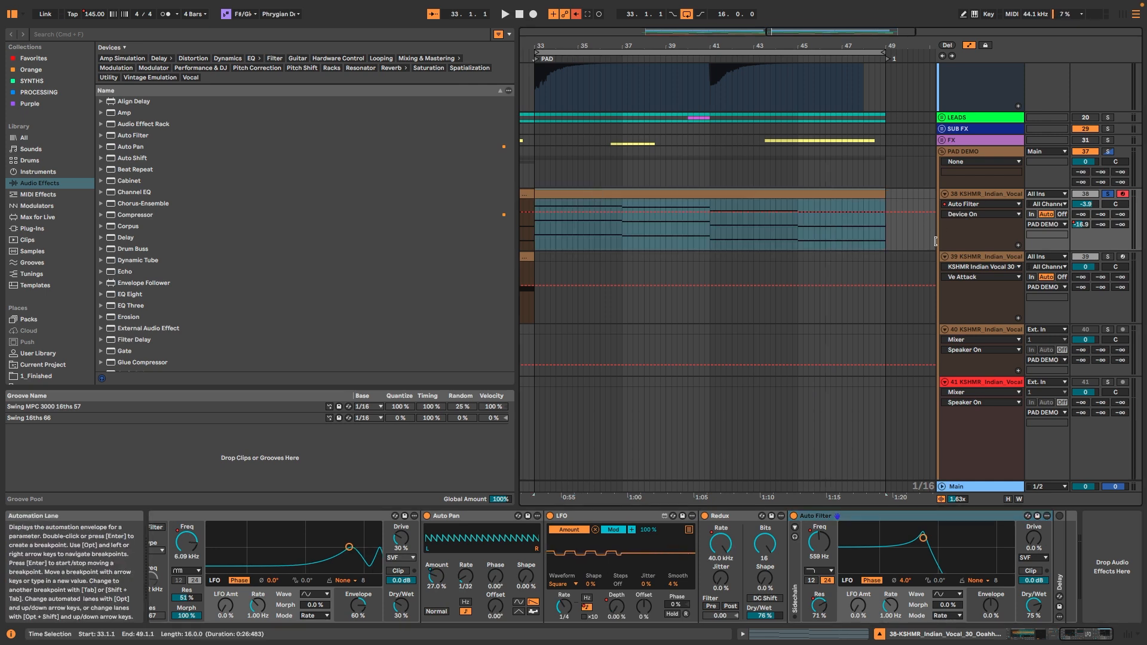
{"action": "key", "text": "space"}
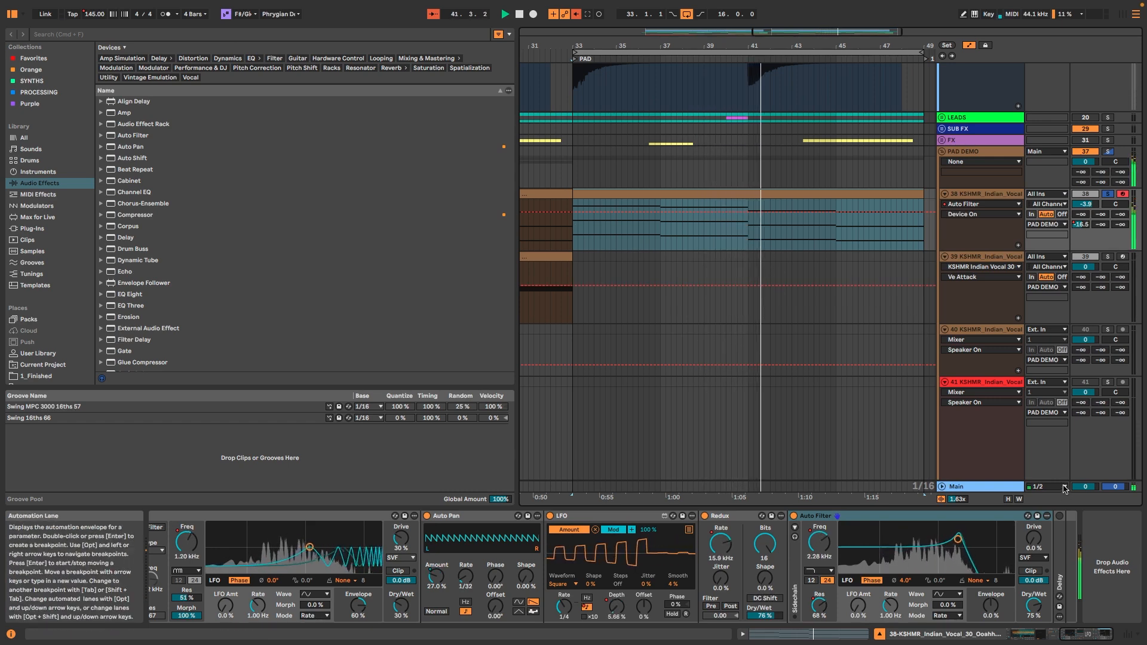
{"action": "left_click", "coordinate": [792, 238]}
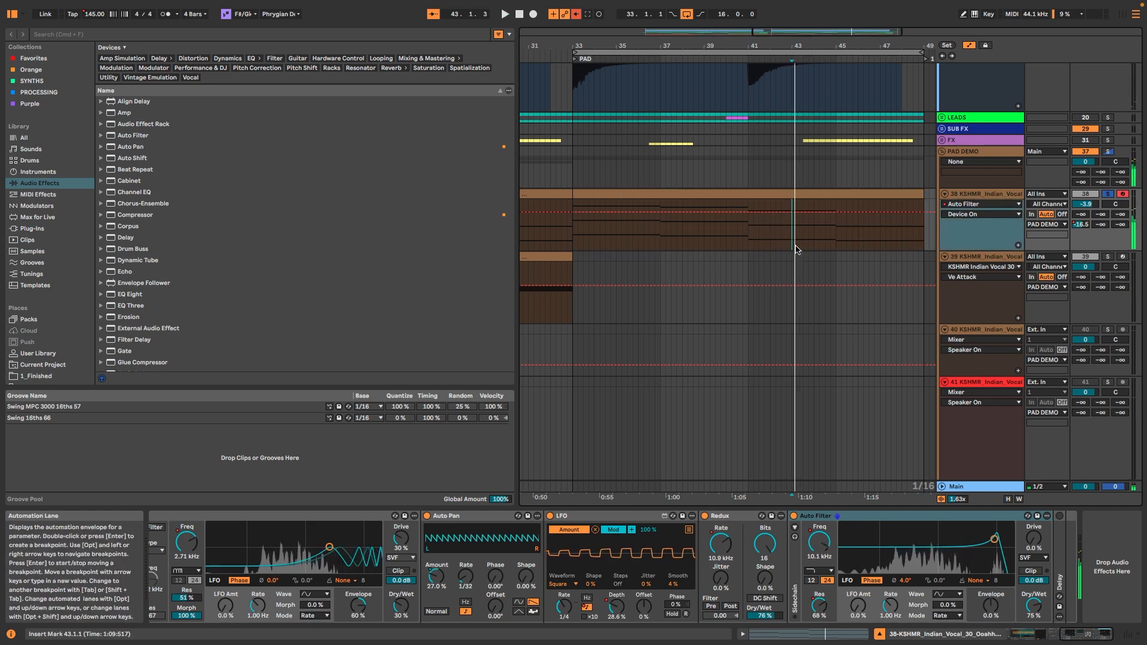
Activate and expand the Delay at the end of the effects chain, and play the pad through it
{"action": "double_click", "coordinate": [1059, 567]}
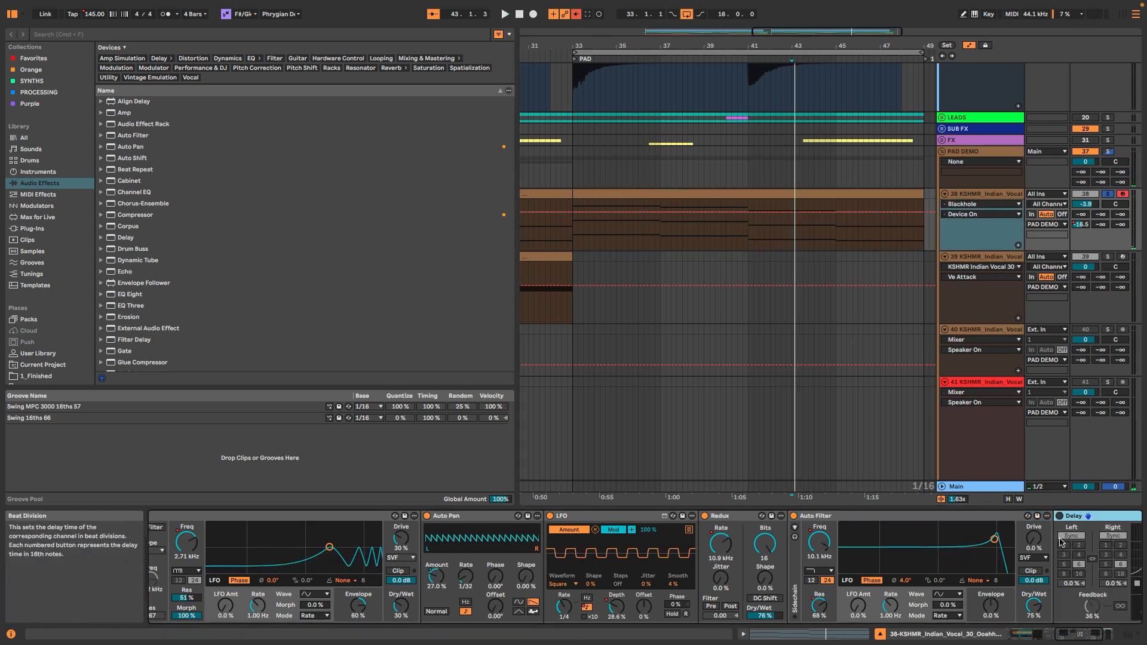
{"action": "scroll", "coordinate": [1056, 515], "scroll_direction": "right", "scroll_amount": 4}
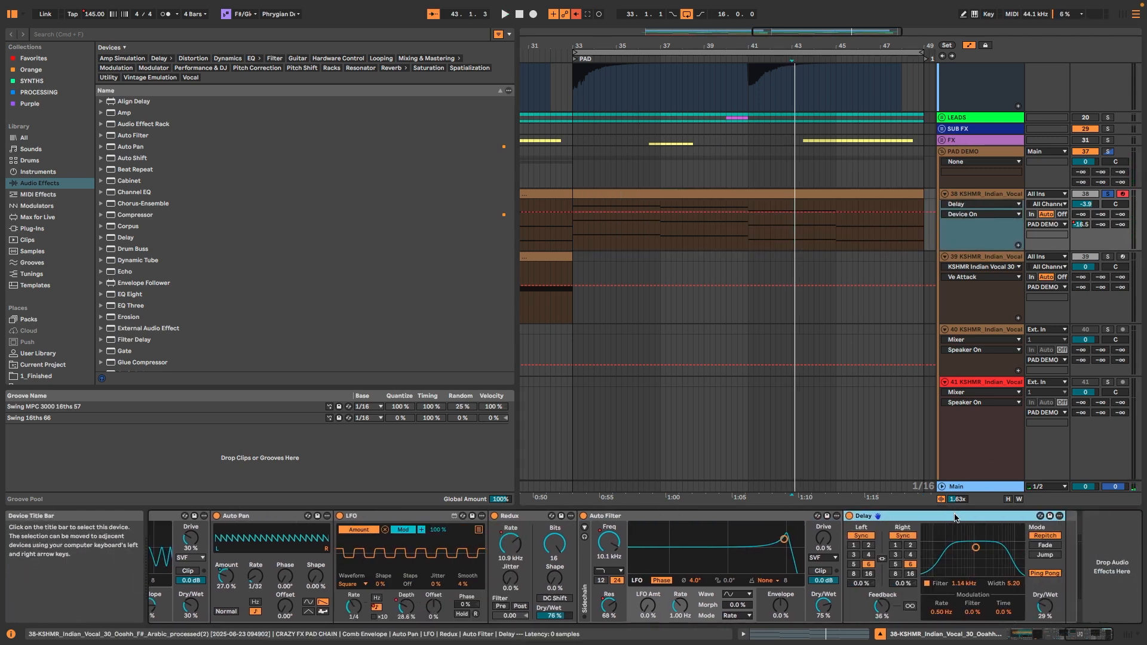
{"action": "key", "text": "space"}
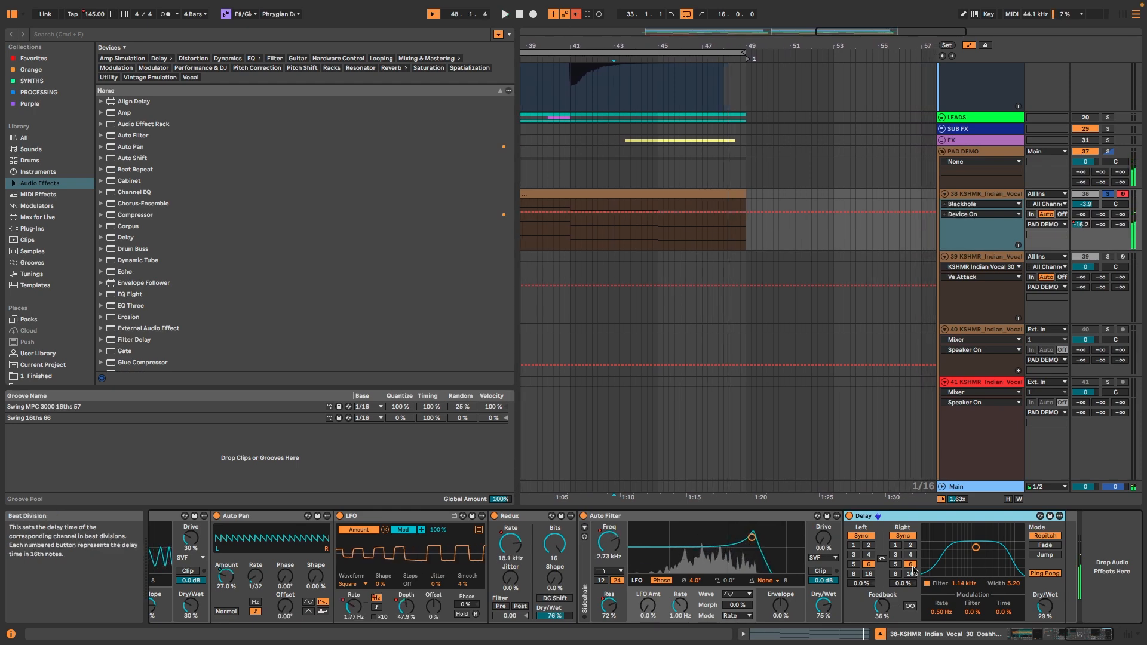
Go back to track 38's REVERB rack with Blackhole between two EQ Eights
{"action": "scroll", "coordinate": [913, 571], "scroll_direction": "left", "scroll_amount": 10}
{"action": "left_click", "coordinate": [869, 565]}
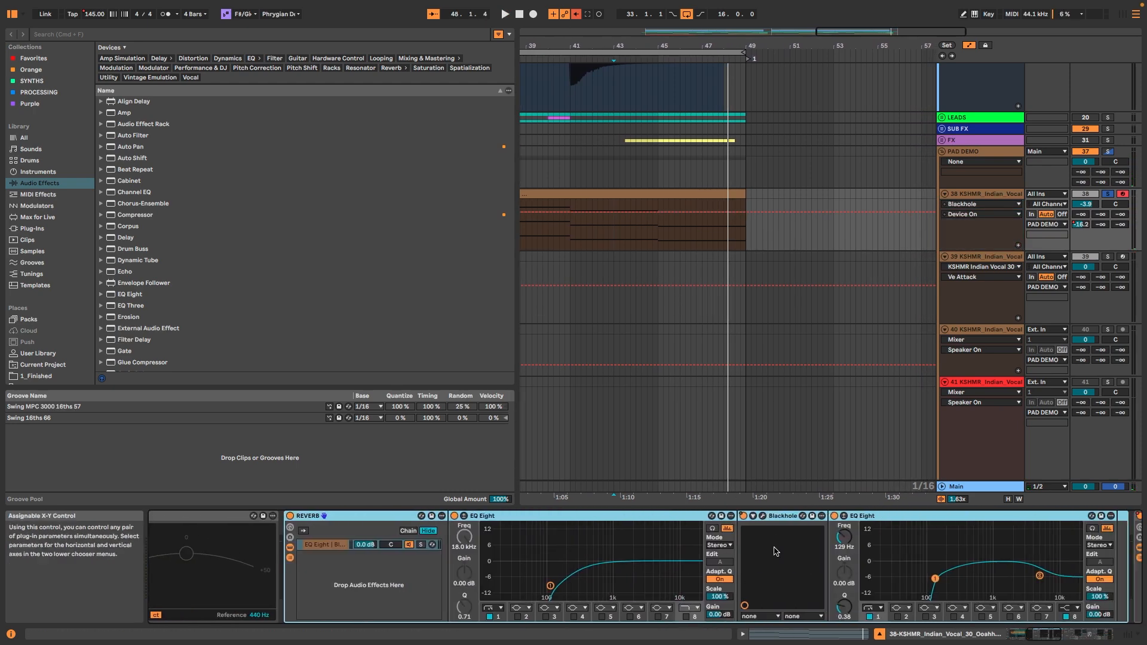